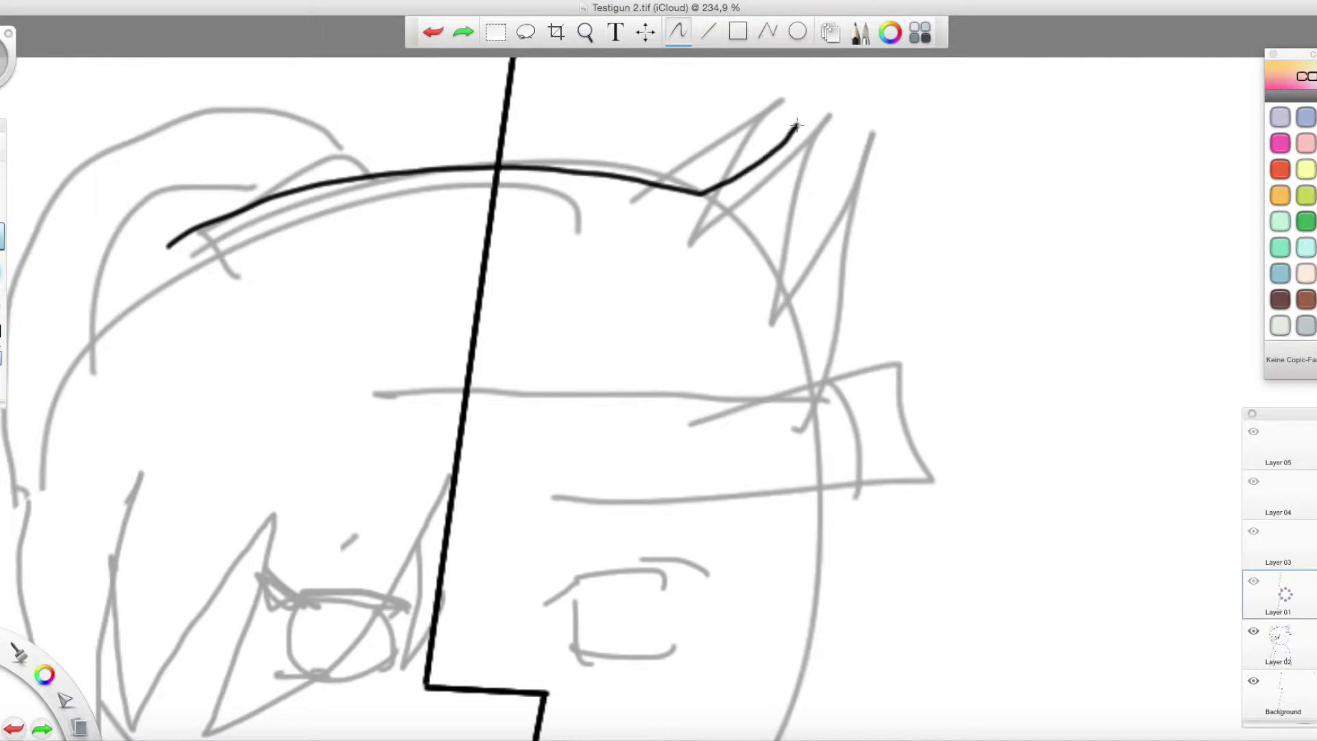
Step: Ink the spiky hair on the right half, both headband edges and the inner hair contour over the grey sketch
mouse_move(782, 241)
mouse_down()
mouse_move(892, 337)
mouse_move(628, 495)
mouse_move(456, 489)
mouse_up()
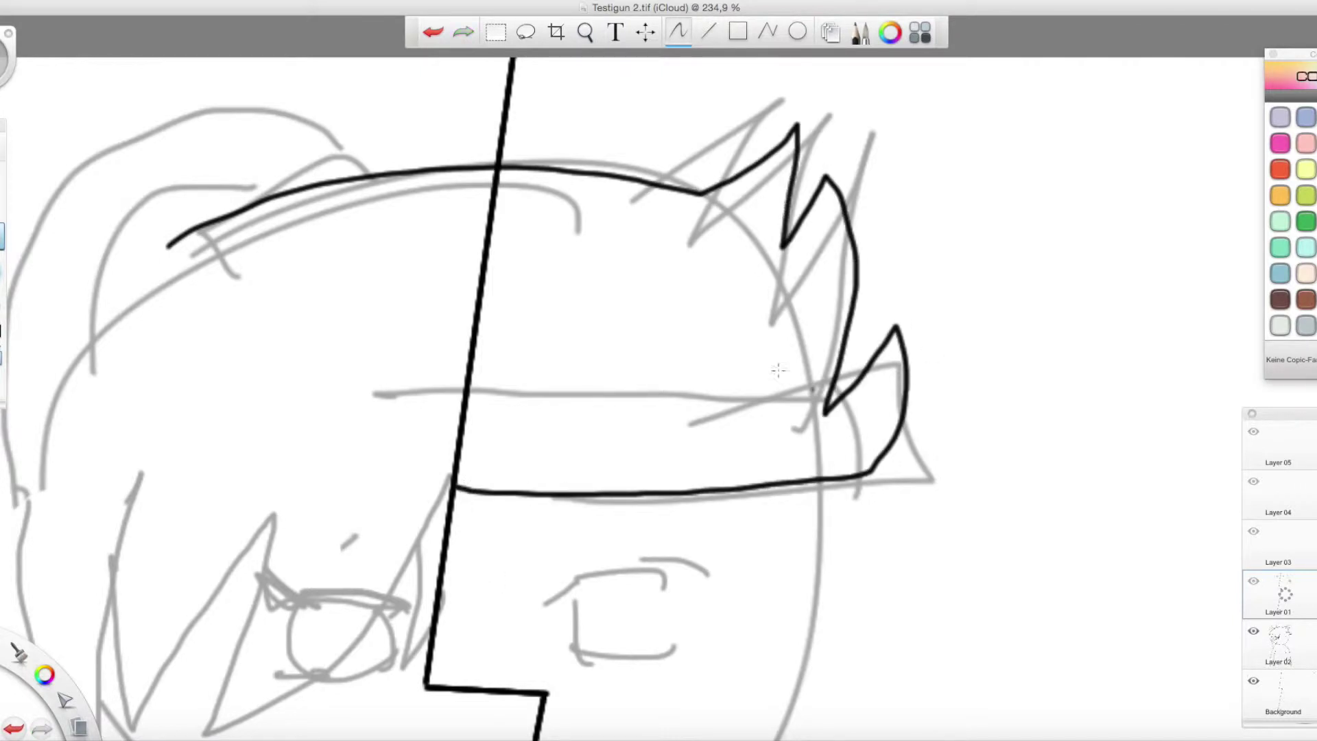
mouse_move(875, 472)
mouse_down()
mouse_move(881, 537)
mouse_move(693, 585)
mouse_move(446, 559)
mouse_up()
mouse_move(498, 185)
mouse_down()
mouse_move(724, 227)
mouse_move(793, 461)
mouse_move(833, 481)
mouse_up()
Step: Ink the jagged bangs and the outer hair contour beside the face on the left half
scroll(686, 348, down, 5)
scroll(686, 349, left, 5)
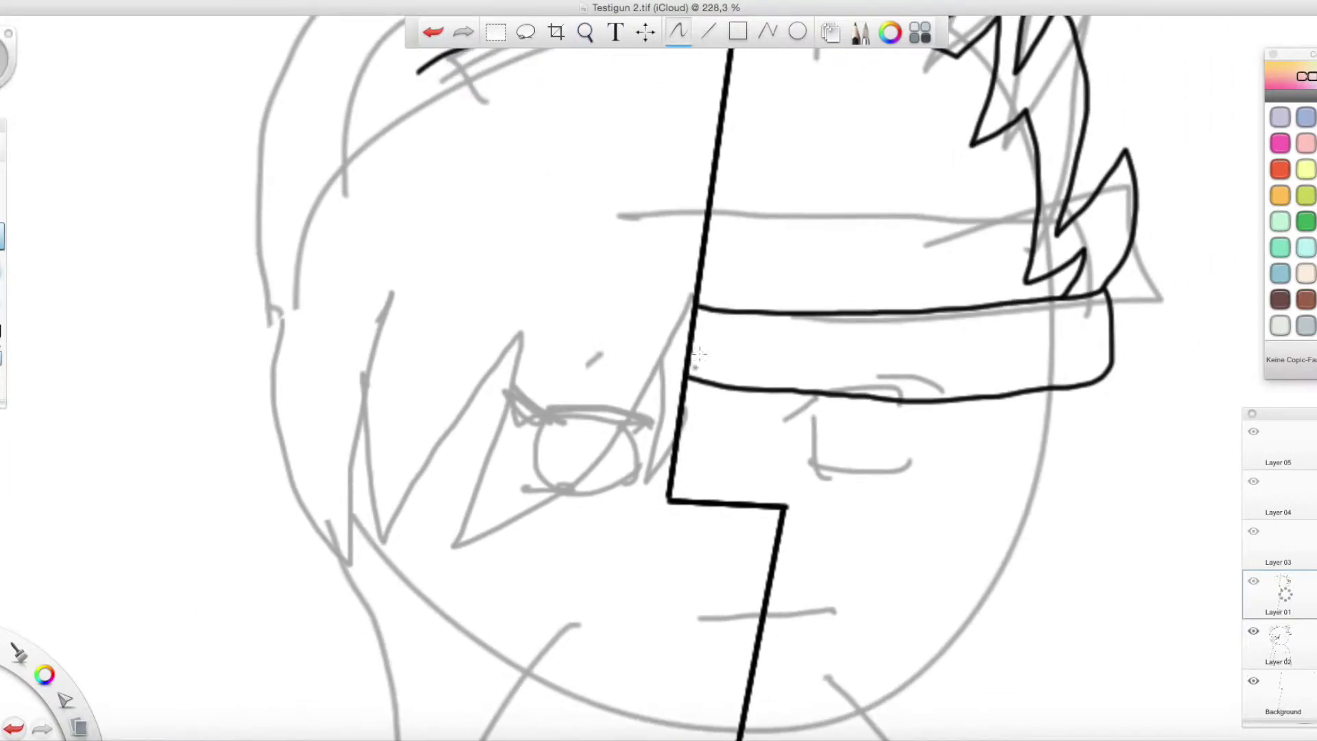
mouse_move(661, 414)
mouse_down()
mouse_move(590, 476)
mouse_move(450, 557)
mouse_move(489, 432)
mouse_move(511, 493)
mouse_move(495, 295)
mouse_move(369, 532)
mouse_move(345, 297)
mouse_up()
click(428, 33)
mouse_move(343, 163)
mouse_down()
mouse_move(327, 512)
mouse_move(343, 539)
mouse_up()
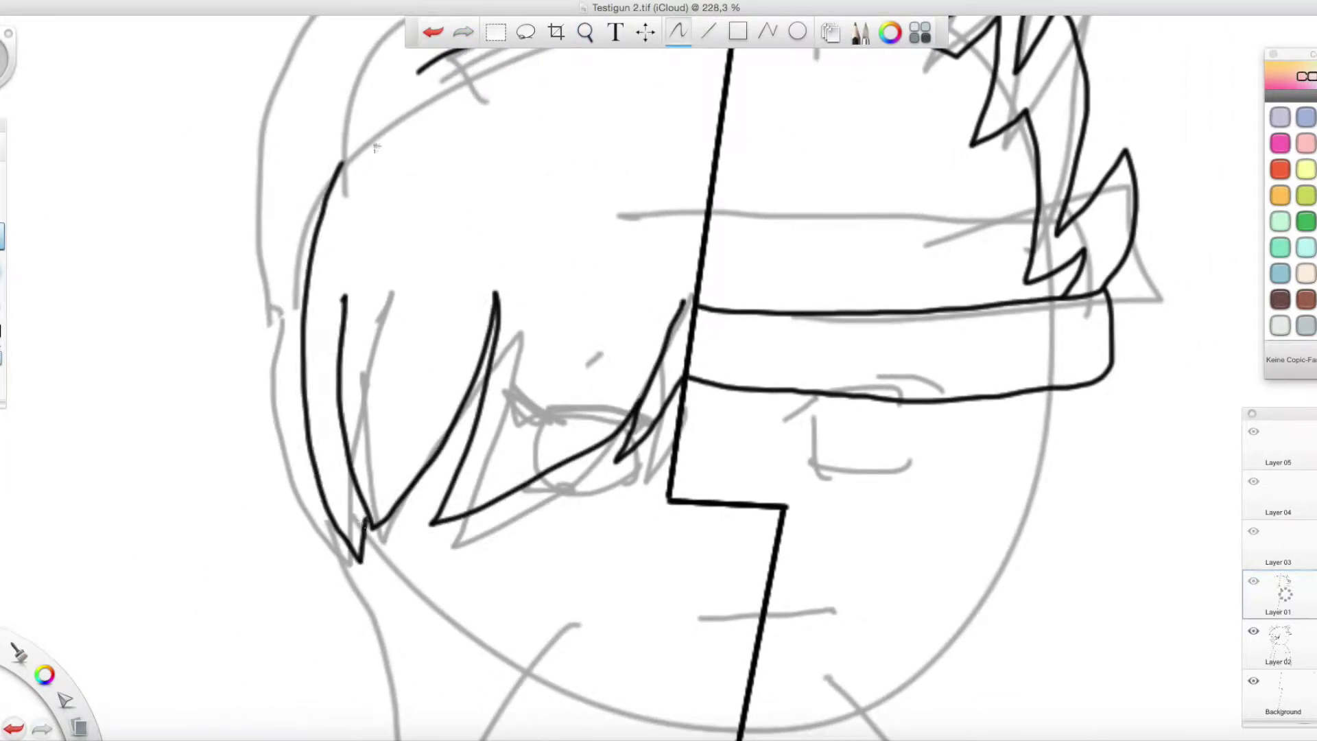
Step: Join the left hair contour to the top of the head and ink the hair tie at the ponytail's base
click(585, 32)
drag(588, 62, 561, 165)
drag(312, 305, 343, 258)
scroll(454, 61, up, 5)
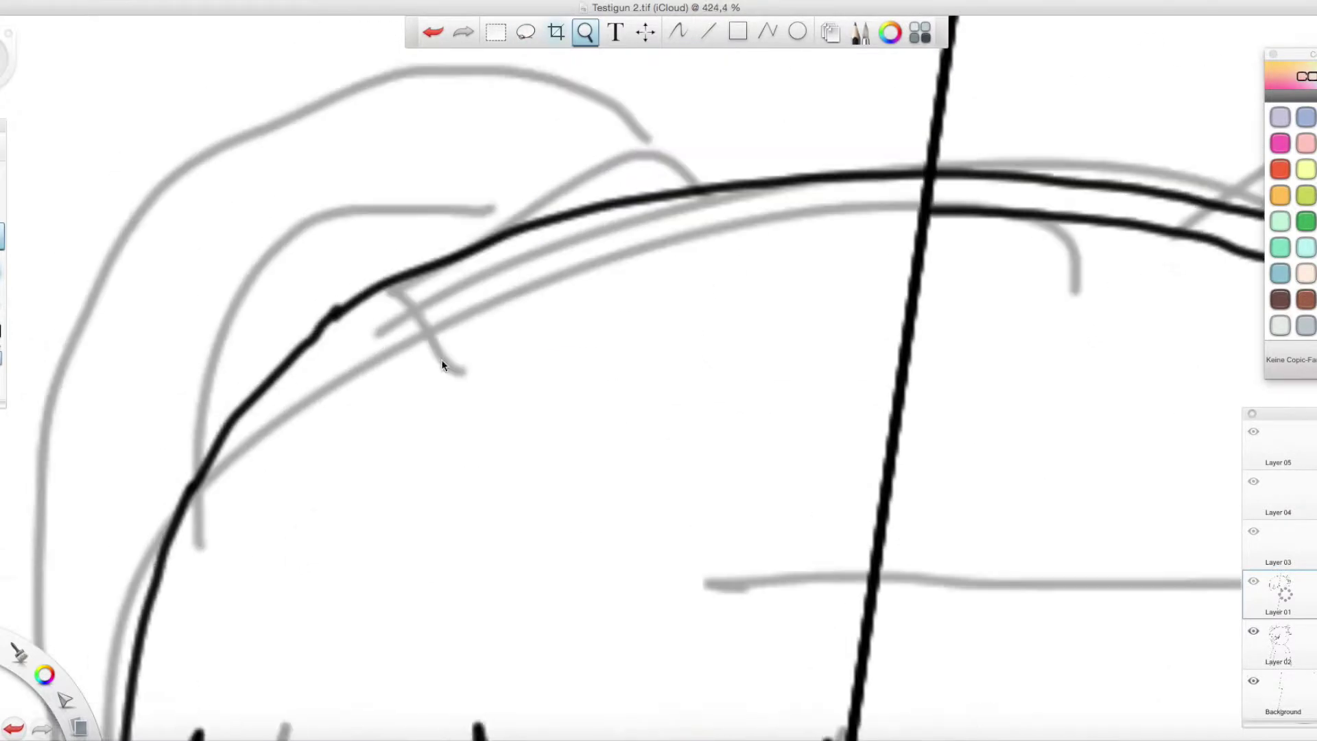
mouse_move(696, 208)
mouse_down()
mouse_move(518, 232)
mouse_move(471, 263)
mouse_up()
Step: Ink the outer curve of the ponytail from the hair tie down along the left side of the head
key(space)
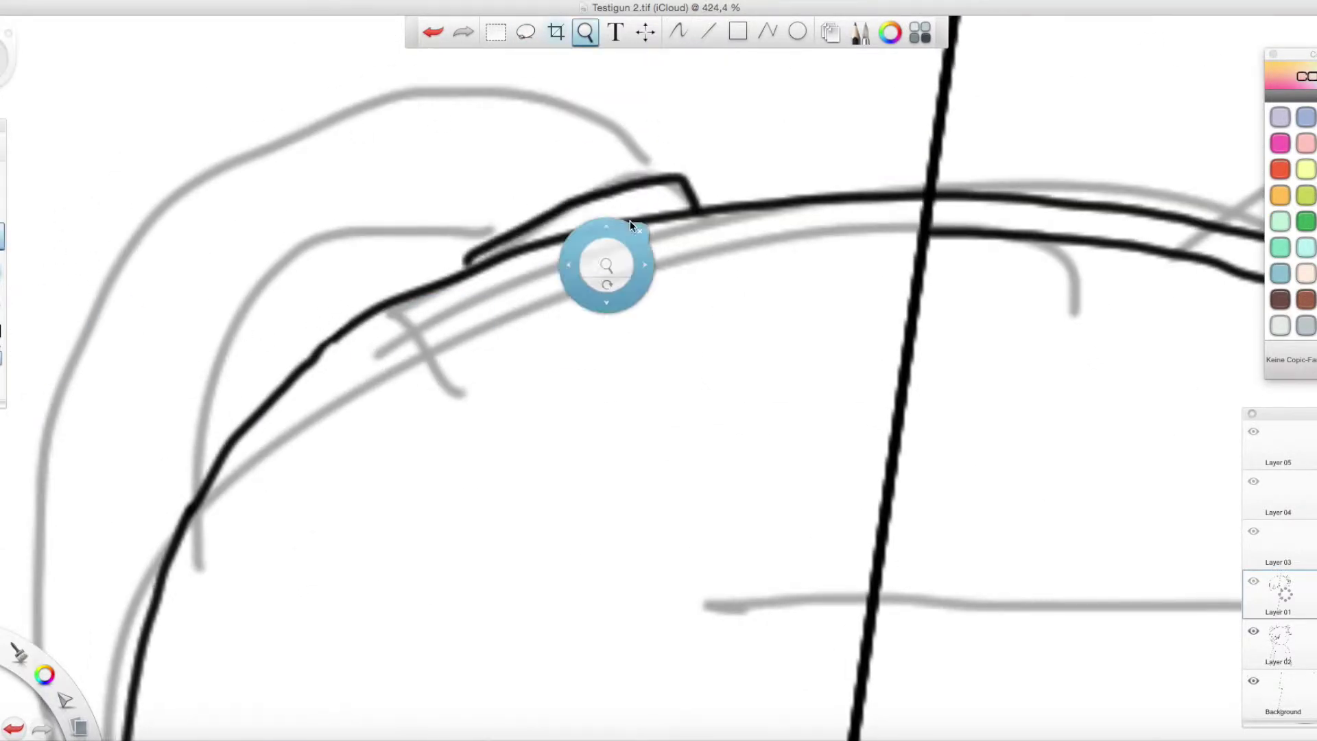
drag(616, 274, 549, 271)
mouse_move(616, 150)
mouse_down()
mouse_move(254, 622)
mouse_move(250, 740)
mouse_up()
Step: Ink the face outline from the left bangs around the chin and up the right cheek to the headband
scroll(348, 237, down, 10)
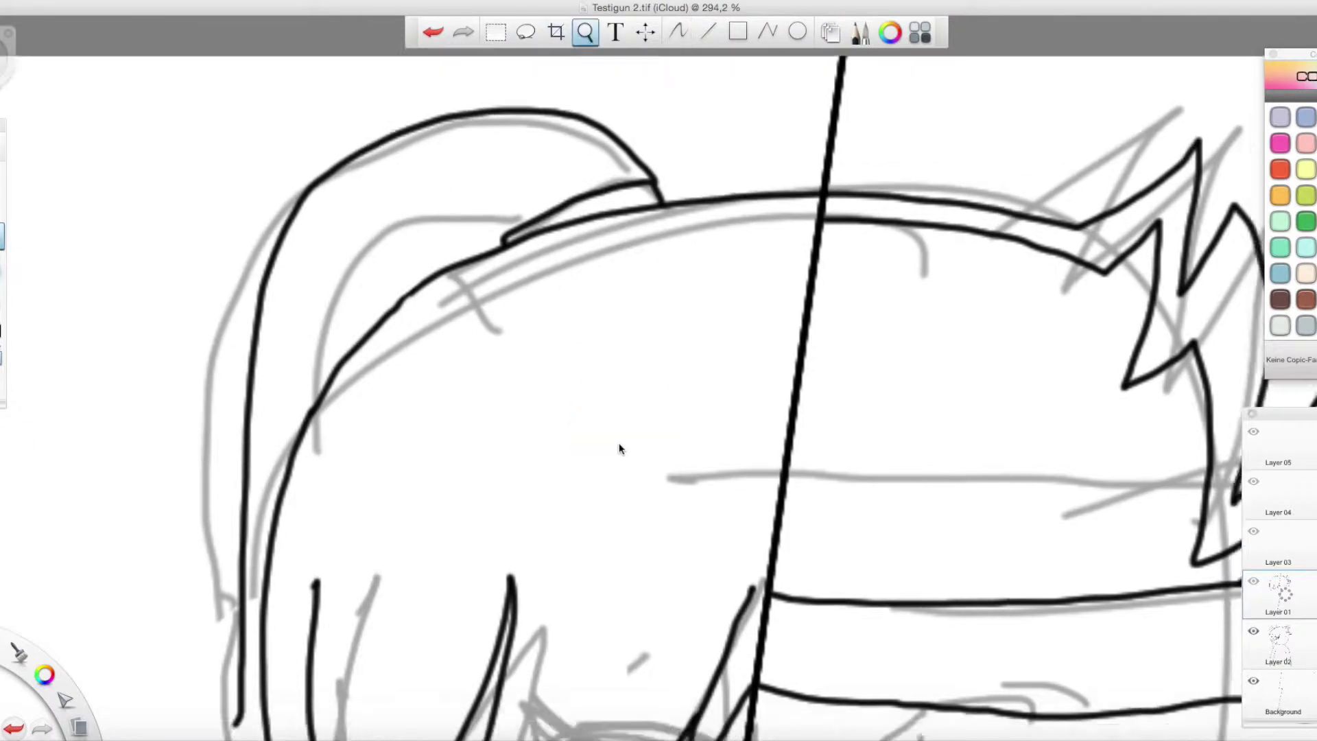
mouse_move(305, 344)
mouse_down()
mouse_move(479, 516)
mouse_move(719, 591)
mouse_move(771, 590)
mouse_move(1089, 343)
mouse_up()
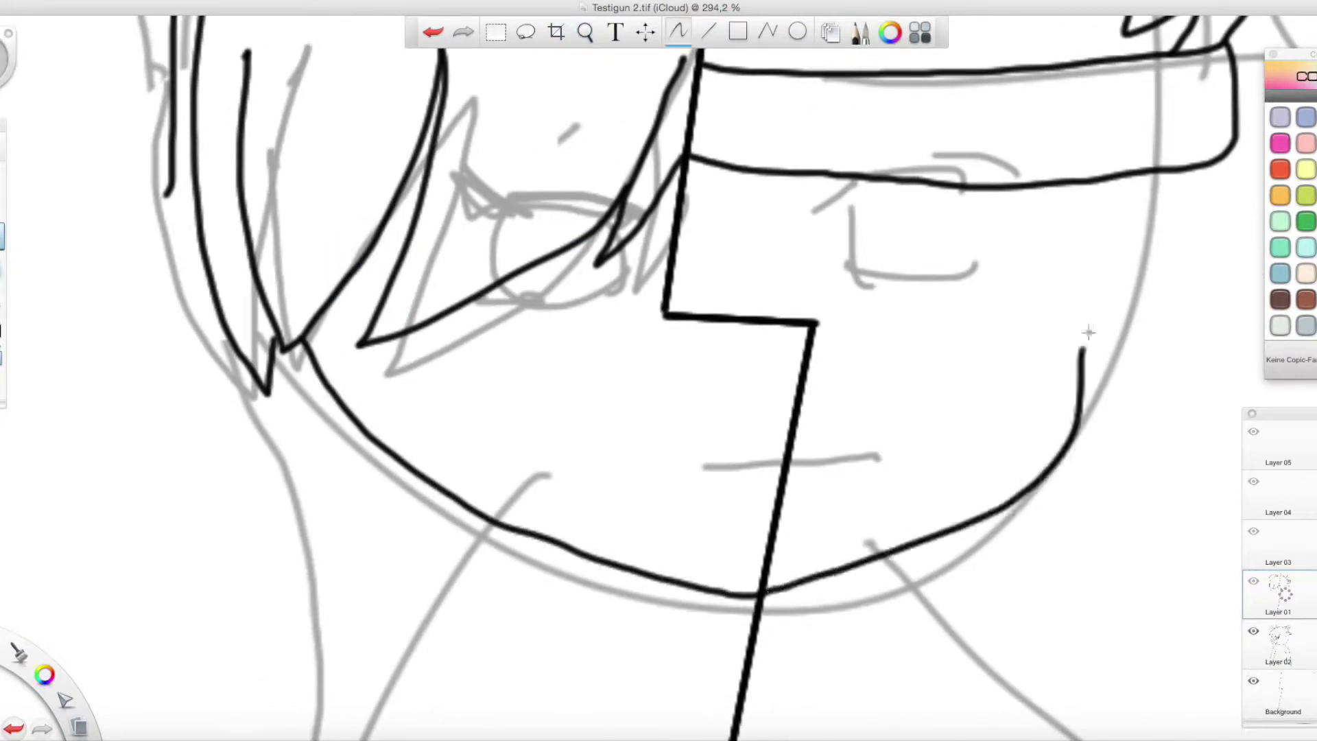
key(super+z)
mouse_move(329, 310)
mouse_down()
mouse_move(658, 628)
mouse_move(750, 648)
mouse_move(1139, 377)
mouse_move(1157, 261)
mouse_up()
key(super+z)
mouse_move(1189, 170)
mouse_down()
mouse_move(1095, 546)
mouse_move(752, 652)
mouse_up()
Step: Ink the left eye's upper lid as a thick, solid black winged lash
click(585, 32)
drag(700, 453, 622, 484)
drag(647, 519, 557, 457)
click(1253, 630)
click(1253, 631)
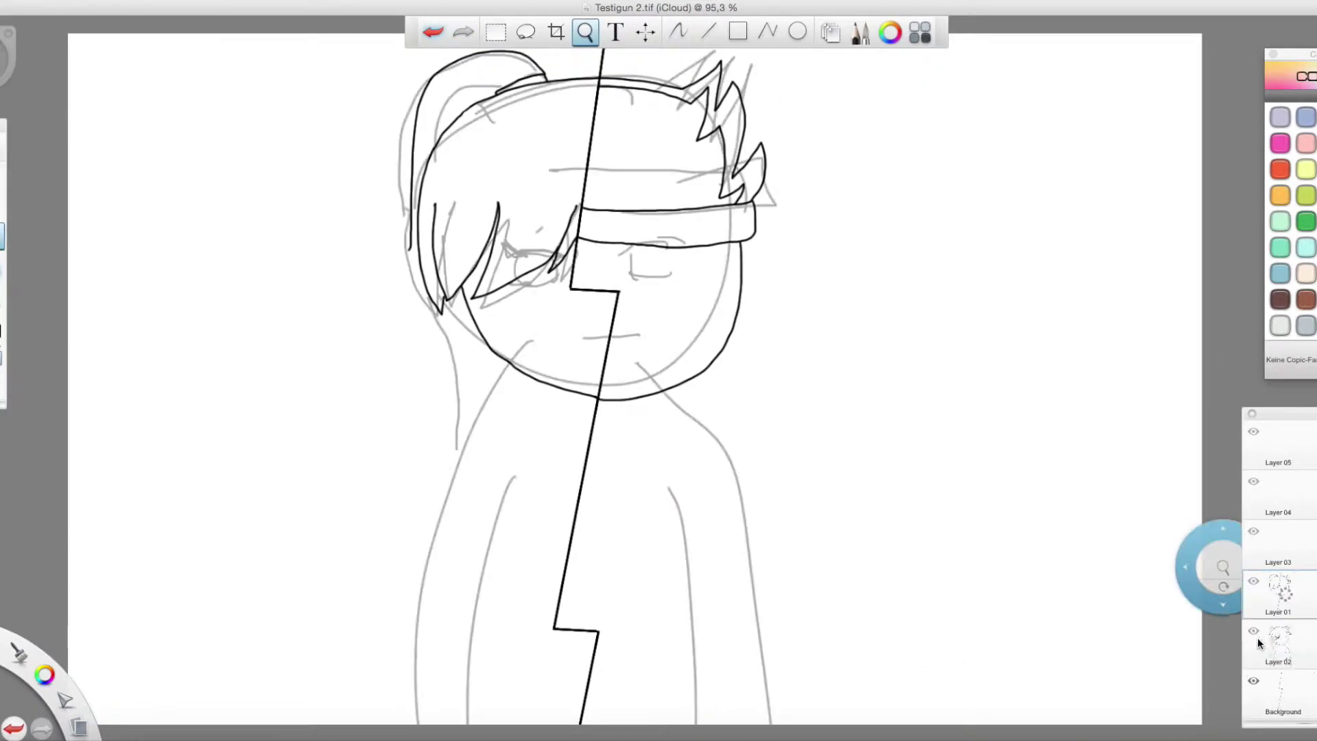
scroll(611, 446, up, 12)
scroll(620, 225, up, 2)
mouse_move(739, 277)
mouse_down()
mouse_move(369, 187)
mouse_move(461, 311)
mouse_move(762, 295)
mouse_up()
mouse_move(384, 202)
mouse_down()
mouse_move(452, 245)
mouse_move(463, 291)
mouse_move(520, 235)
mouse_move(459, 271)
mouse_move(586, 257)
mouse_move(564, 233)
mouse_move(674, 254)
mouse_move(638, 266)
mouse_move(705, 276)
mouse_up()
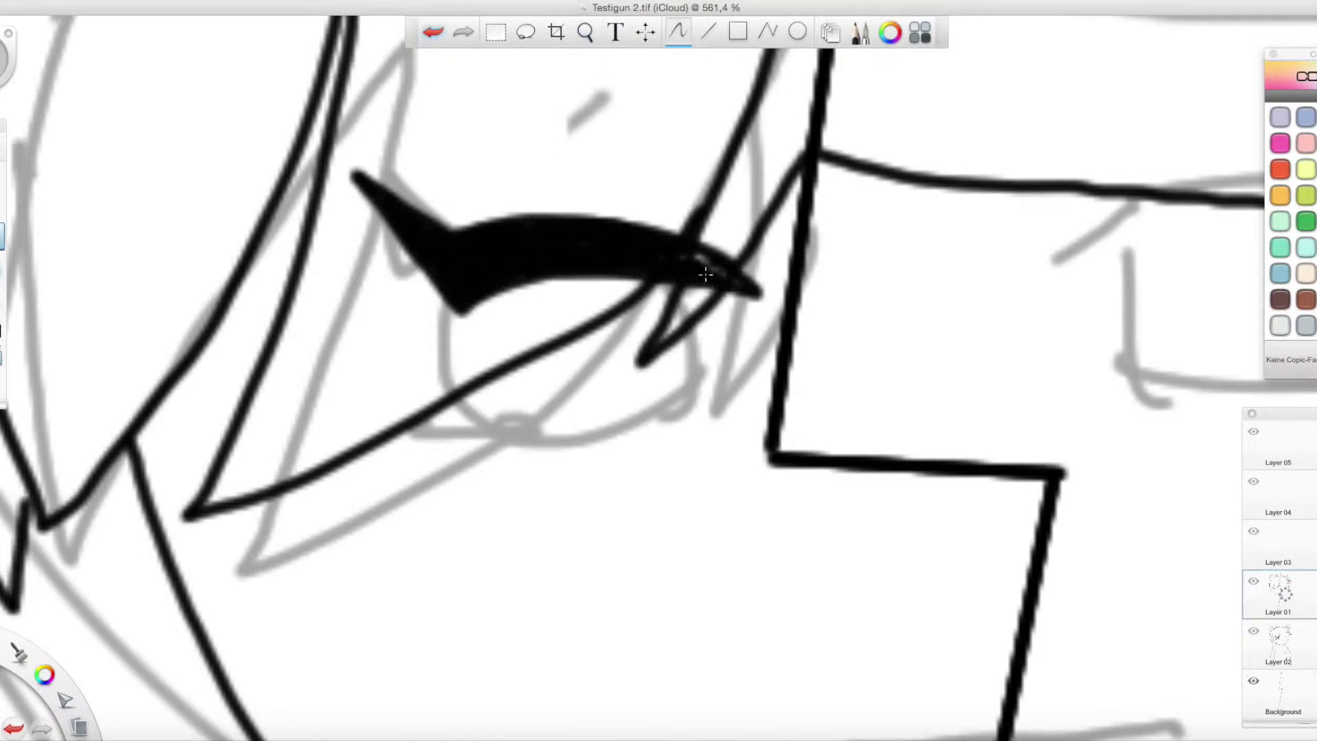
Step: Ink the left eye's lower lid and both sides of the iris outline
mouse_move(493, 467)
mouse_down()
mouse_move(552, 483)
mouse_move(685, 455)
mouse_up()
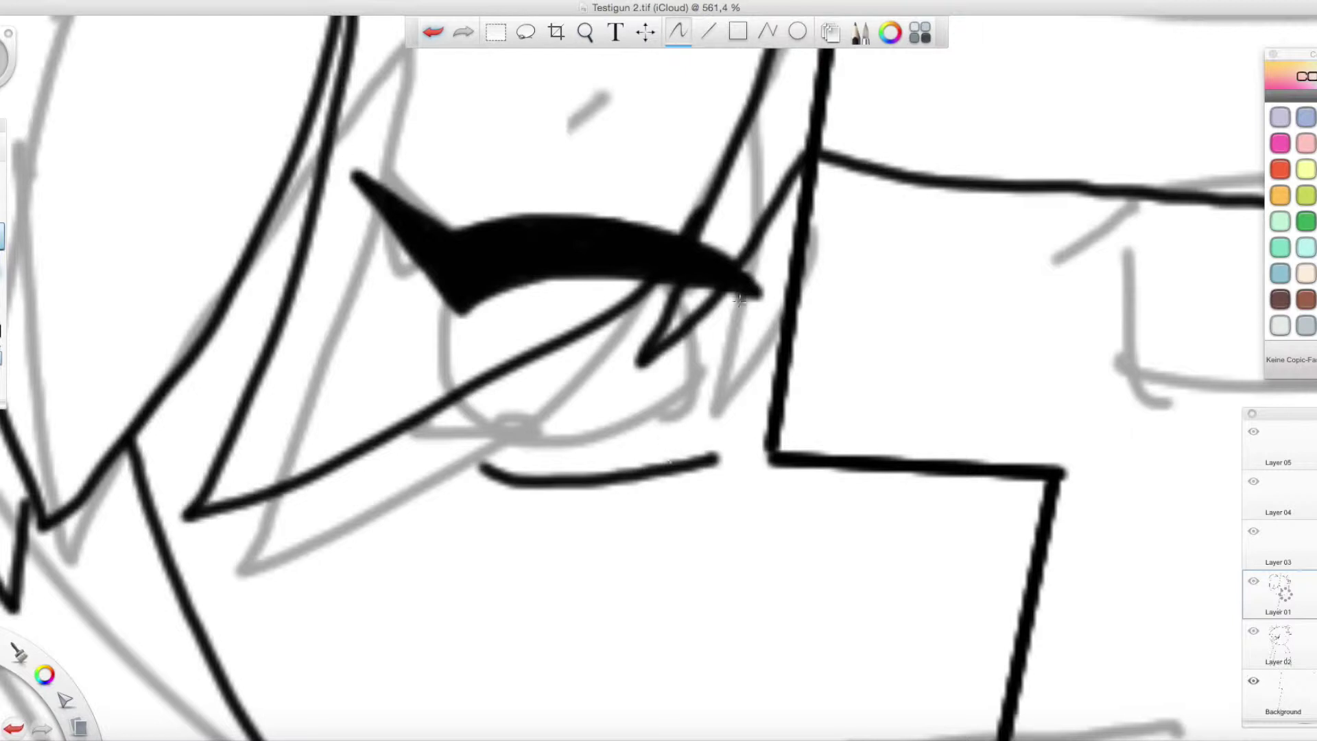
drag(729, 347, 696, 452)
key(super+z)
drag(487, 298, 591, 472)
drag(722, 295, 616, 472)
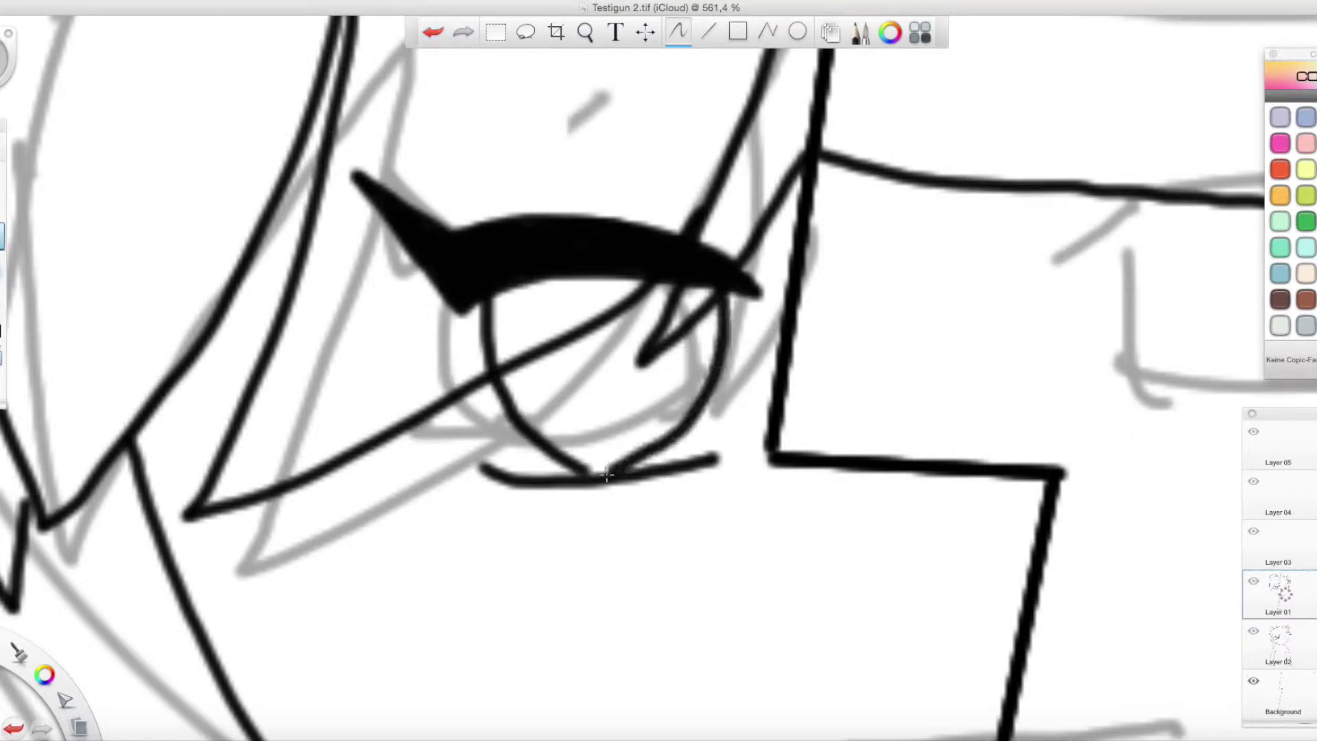
key(XF86AudioMute)
Step: Erase the hair strand lines that cross the left eye's iris
drag(651, 354, 670, 304)
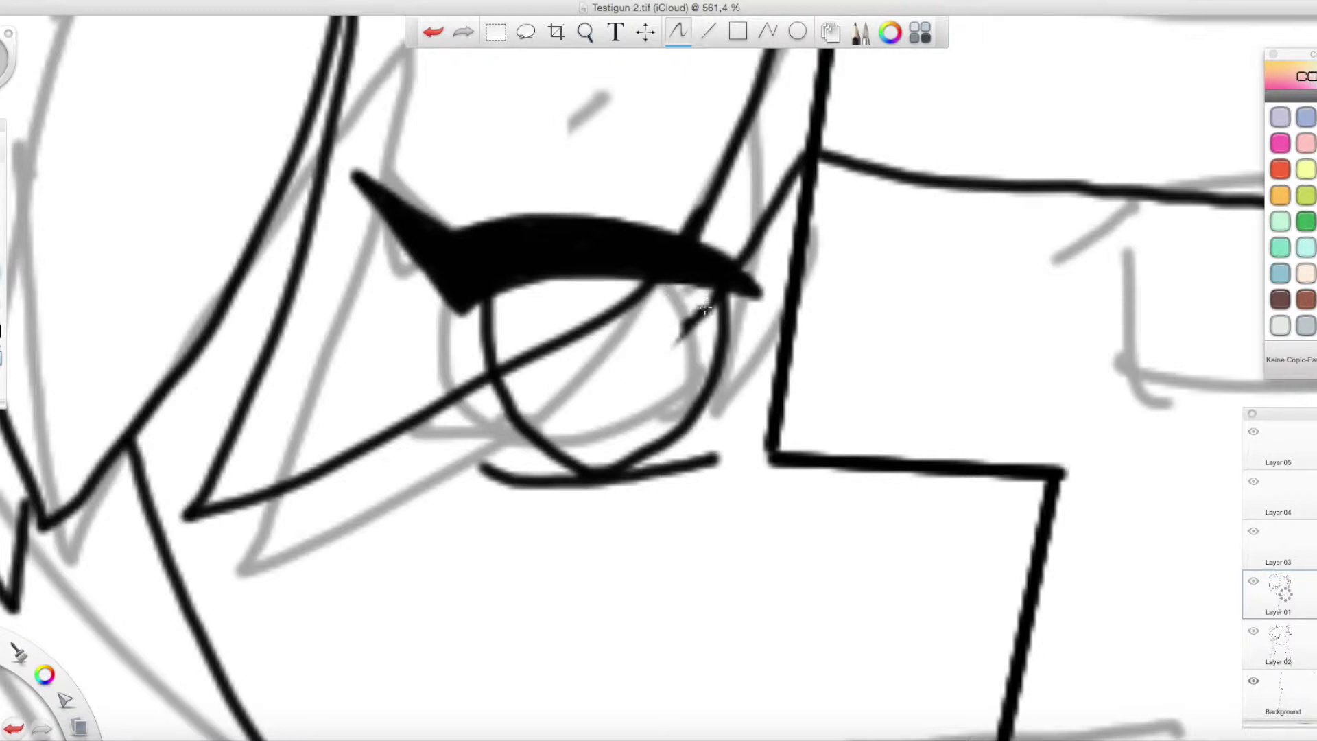
key(super+z)
key(XF86AudioRaiseVolume)
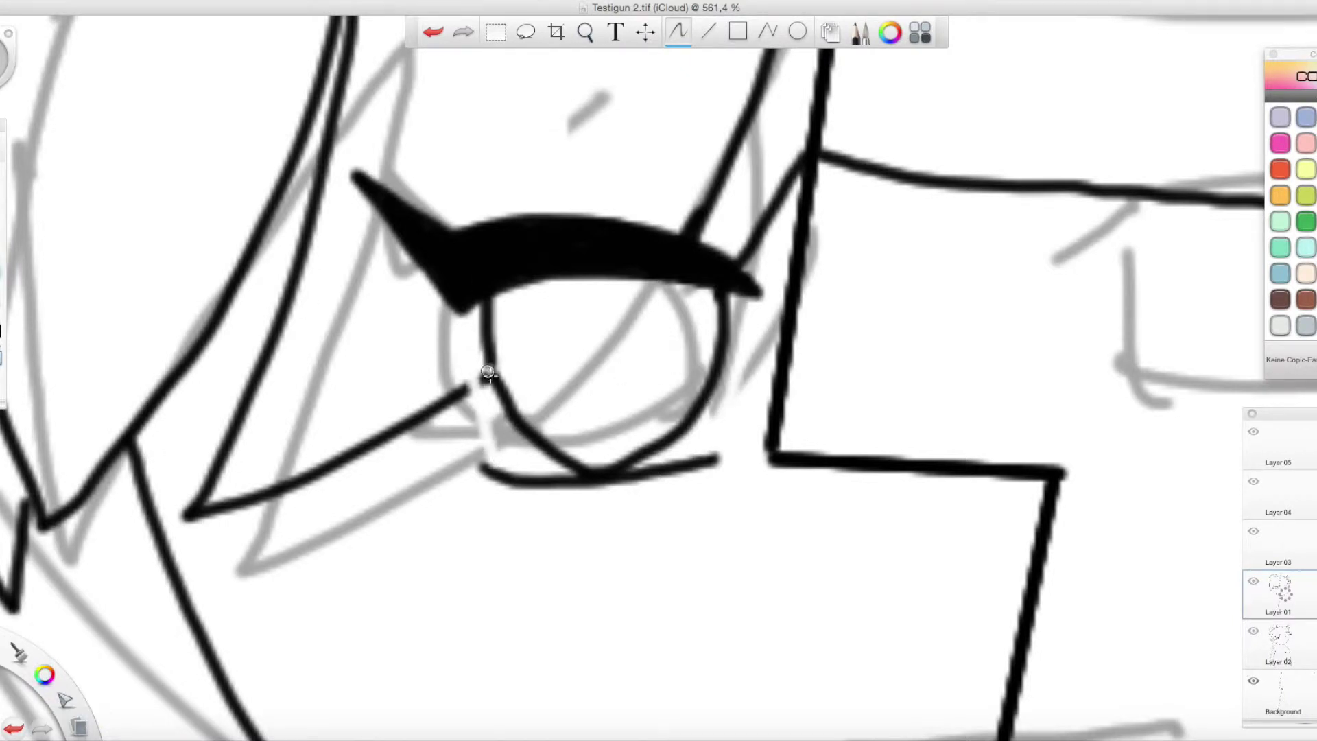
Step: Outline the highlights in the left eye and fill the rest of the iris with black
drag(637, 280, 719, 328)
mouse_move(619, 332)
mouse_down()
mouse_move(638, 337)
mouse_move(620, 336)
mouse_up()
mouse_move(546, 406)
mouse_down()
mouse_move(559, 431)
mouse_move(547, 407)
mouse_up()
click(3, 329)
click(511, 326)
click(3, 236)
mouse_move(651, 367)
mouse_down()
mouse_move(632, 340)
mouse_move(655, 360)
mouse_up()
Step: Fill the left eye's highlights and the area around the iris with white to cover the sketch lines
click(2, 330)
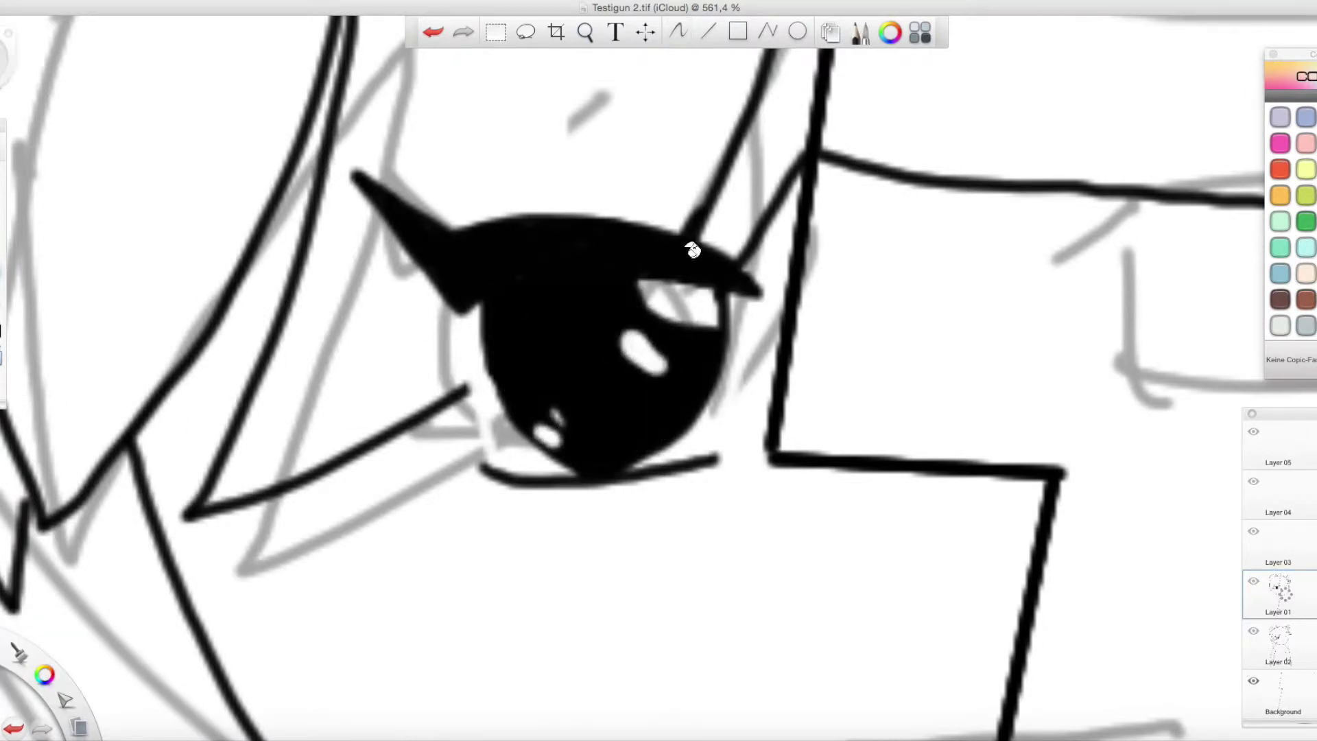
click(676, 305)
key(b)
click(1, 391)
click(510, 434)
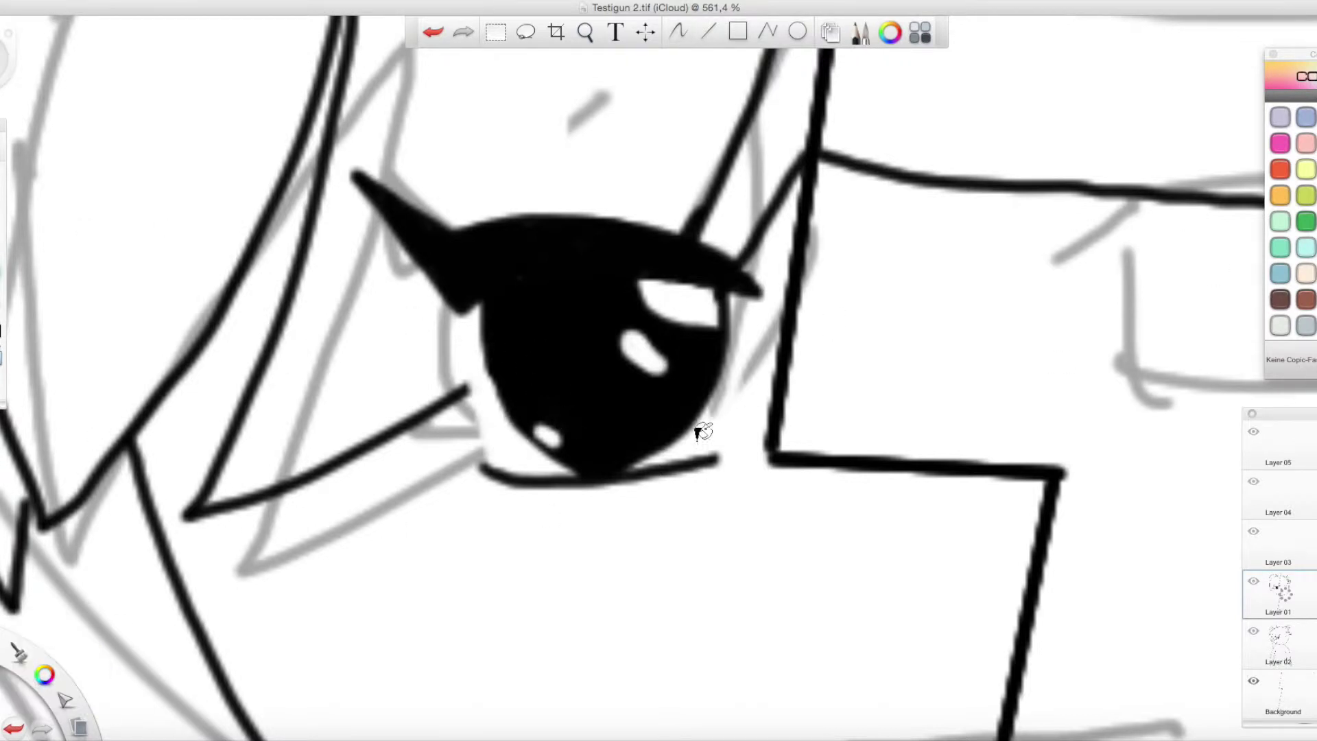
Step: Ink the ponytail's inner curve and the strand lines linking the bangs to the top of the head
click(586, 34)
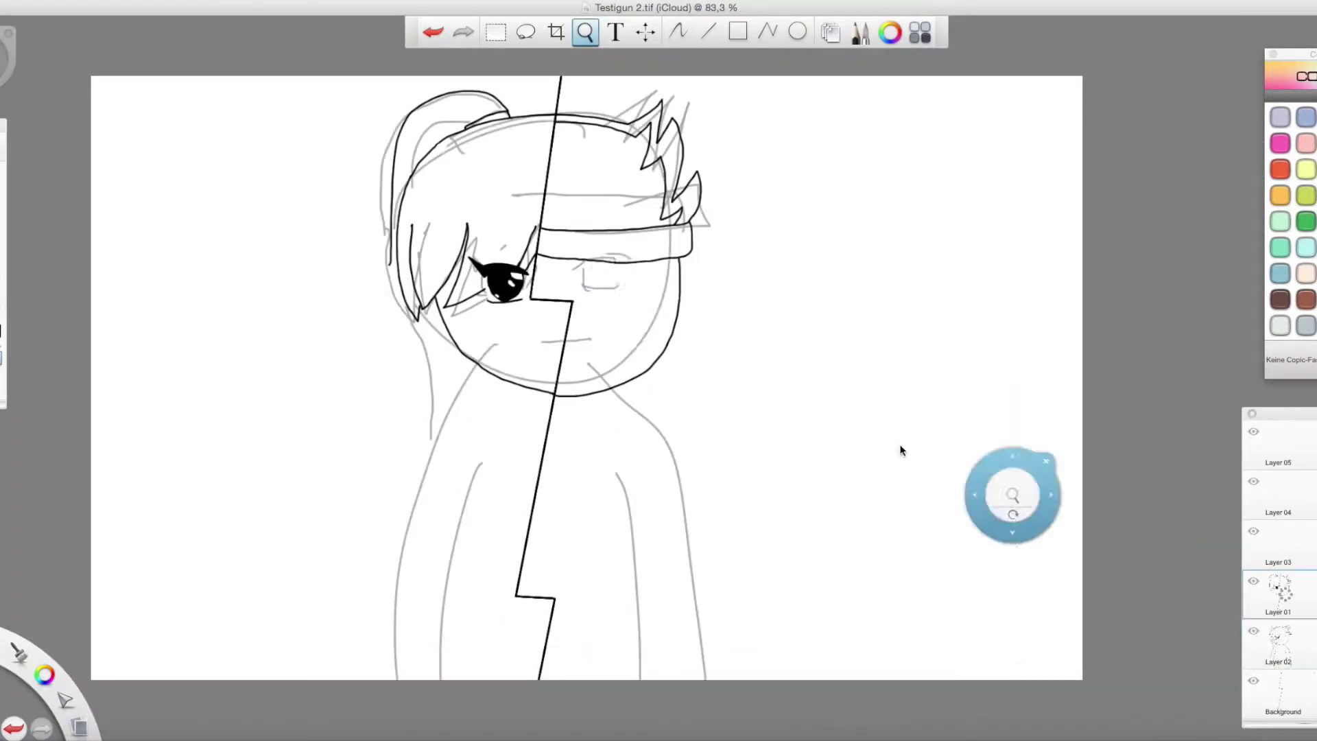
scroll(603, 275, up, 10)
drag(413, 260, 405, 278)
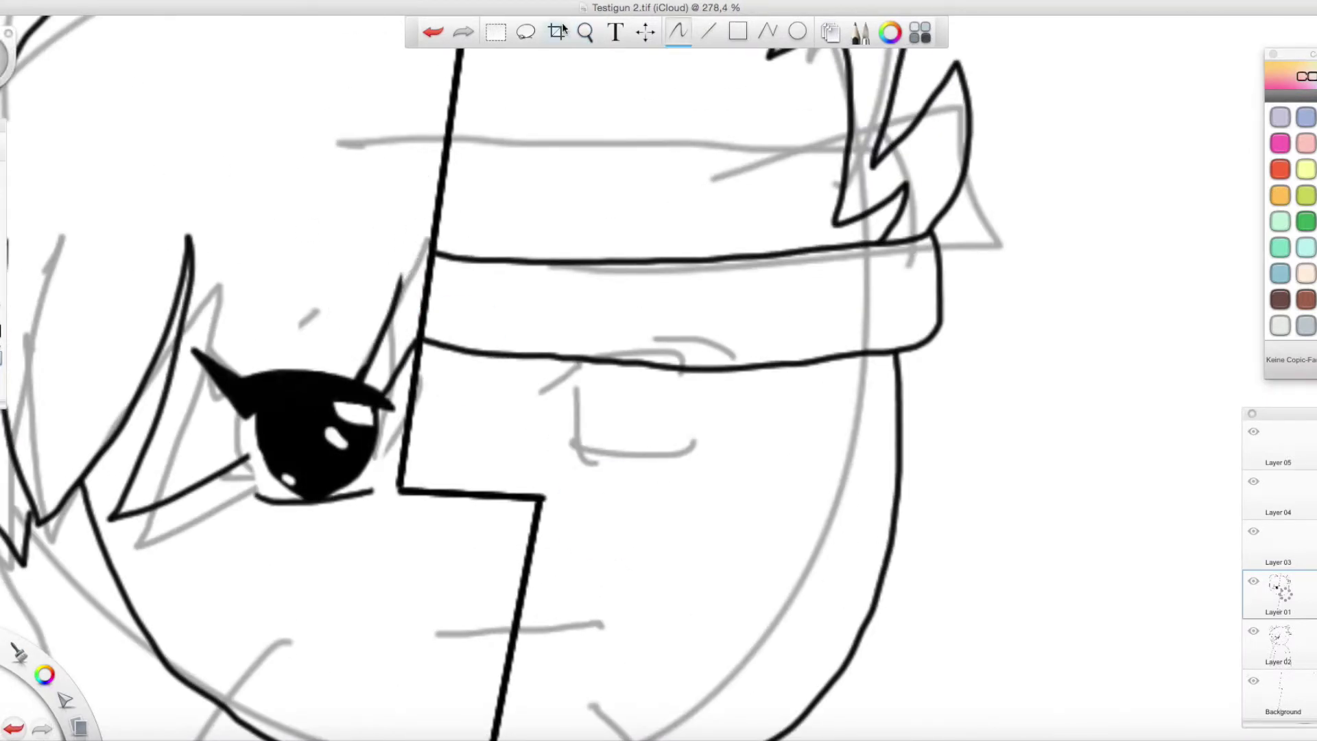
click(585, 33)
drag(407, 449, 609, 654)
click(580, 136)
mouse_move(419, 95)
mouse_down()
mouse_move(339, 88)
mouse_move(242, 220)
mouse_up()
mouse_move(431, 110)
mouse_down()
mouse_move(504, 185)
mouse_move(605, 482)
mouse_up()
drag(391, 452, 380, 127)
Step: Ink the left side of the neck, the shoulder strap, the shoulder and the left half of the neckline
key(space)
mouse_move(606, 380)
mouse_down()
mouse_move(583, 217)
mouse_move(613, 442)
mouse_up()
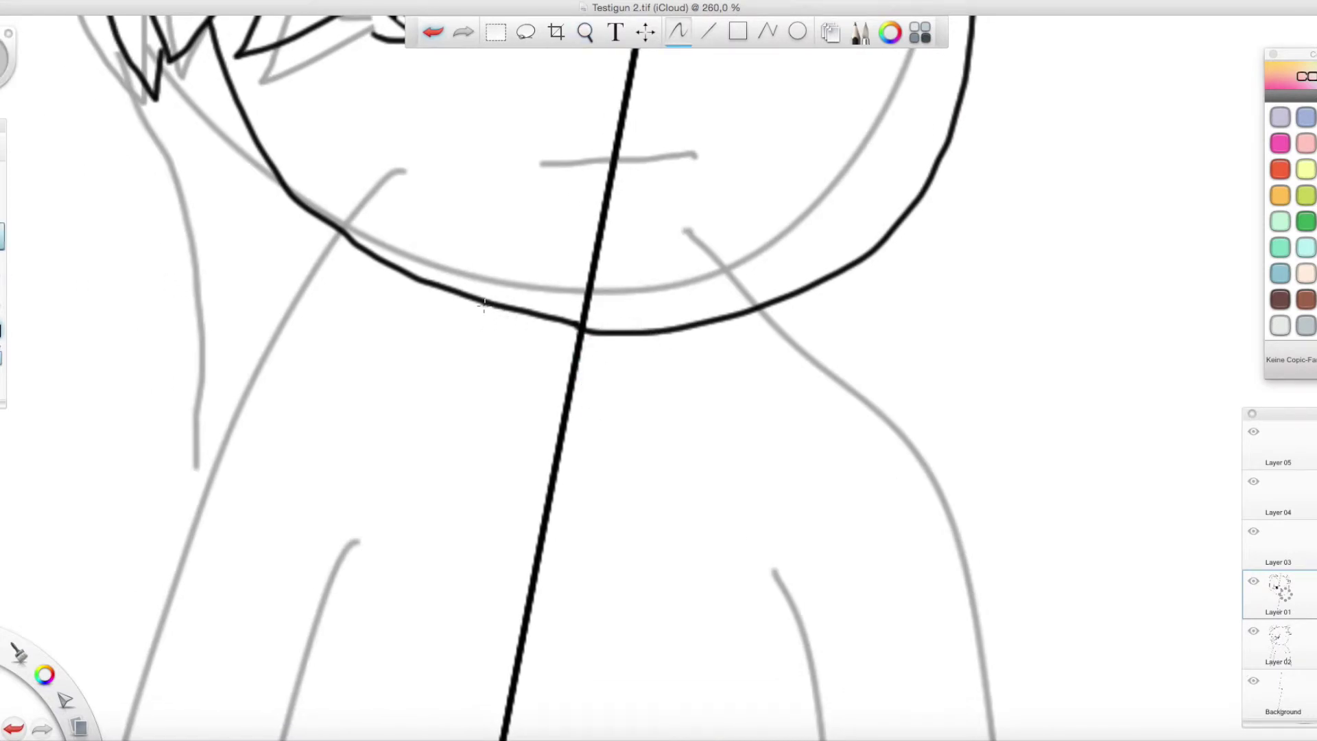
drag(379, 420, 328, 502)
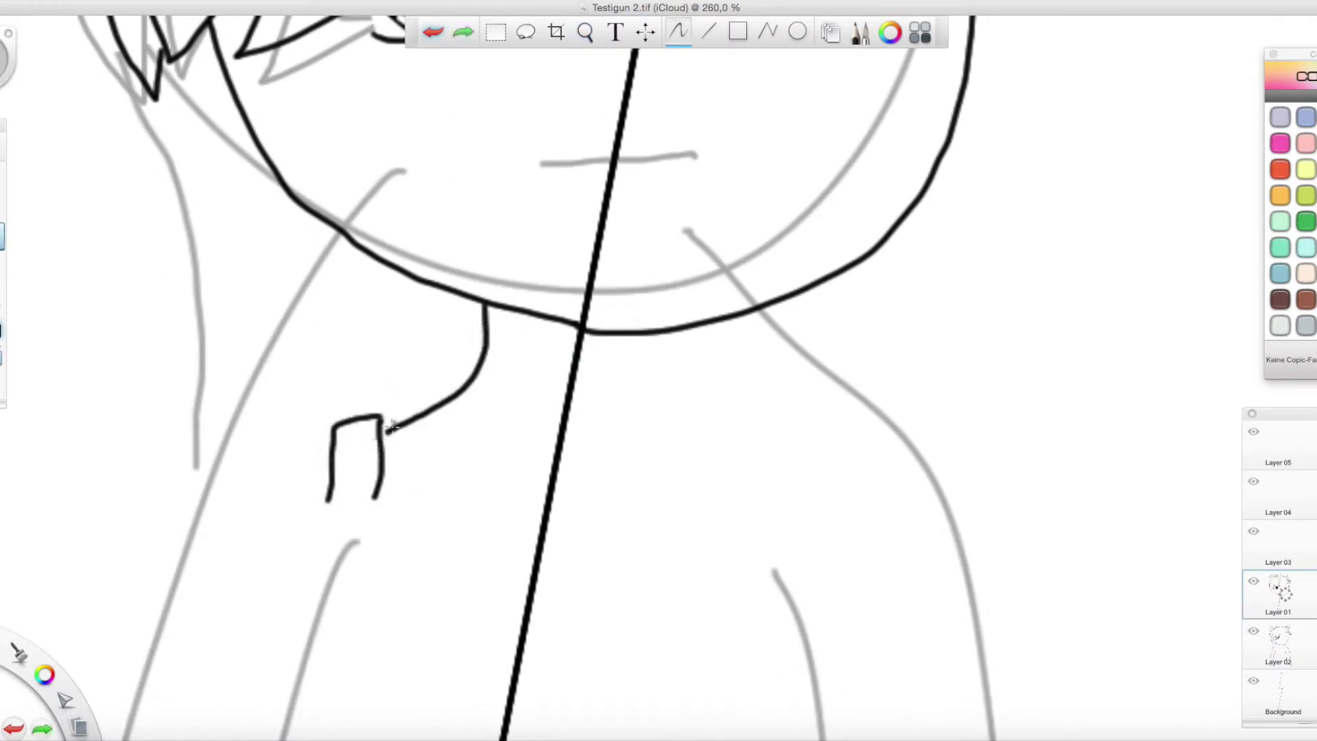
mouse_move(328, 440)
mouse_down()
mouse_move(241, 500)
mouse_move(396, 490)
mouse_move(241, 506)
mouse_up()
key(ctrl+z)
key(ctrl+z)
drag(326, 502, 552, 488)
Step: Ink the right half of the neckline as a curved collar band
key(space)
mouse_move(674, 314)
mouse_down()
mouse_move(528, 334)
mouse_move(692, 343)
mouse_up()
mouse_move(719, 236)
mouse_down()
mouse_move(766, 353)
mouse_move(737, 385)
mouse_move(516, 427)
mouse_up()
drag(802, 359, 481, 483)
Step: Ink a short nose arc and a straight mouth line across the dividing line
key(space)
mouse_move(717, 290)
mouse_down()
mouse_move(574, 435)
mouse_move(567, 477)
mouse_move(781, 114)
mouse_up()
drag(623, 310, 796, 303)
click(589, 34)
drag(715, 177, 876, 167)
mouse_move(682, 321)
mouse_down()
mouse_move(725, 294)
mouse_move(858, 316)
mouse_move(753, 284)
mouse_move(874, 312)
mouse_up()
click(435, 32)
Step: Ink the short shirt sleeve on the left half of the body
click(585, 32)
mouse_move(748, 288)
mouse_down()
mouse_move(727, 425)
mouse_move(789, 480)
mouse_up()
click(1255, 632)
click(1255, 632)
drag(678, 464, 754, 439)
drag(697, 529, 645, 273)
click(655, 270)
mouse_move(520, 67)
mouse_down()
mouse_move(437, 324)
mouse_move(566, 345)
mouse_up()
key(ctrl+z)
drag(592, 156, 566, 318)
mouse_move(453, 331)
mouse_down()
mouse_move(429, 515)
mouse_move(464, 666)
mouse_up()
key(ctrl+z)
drag(542, 348, 577, 662)
key(ctrl+z)
drag(539, 352, 571, 648)
key(ctrl+z)
key(ctrl+z)
Step: Ink the cropped shirt's hem, the bent left arm below the sleeve and the waist line
drag(554, 425, 694, 421)
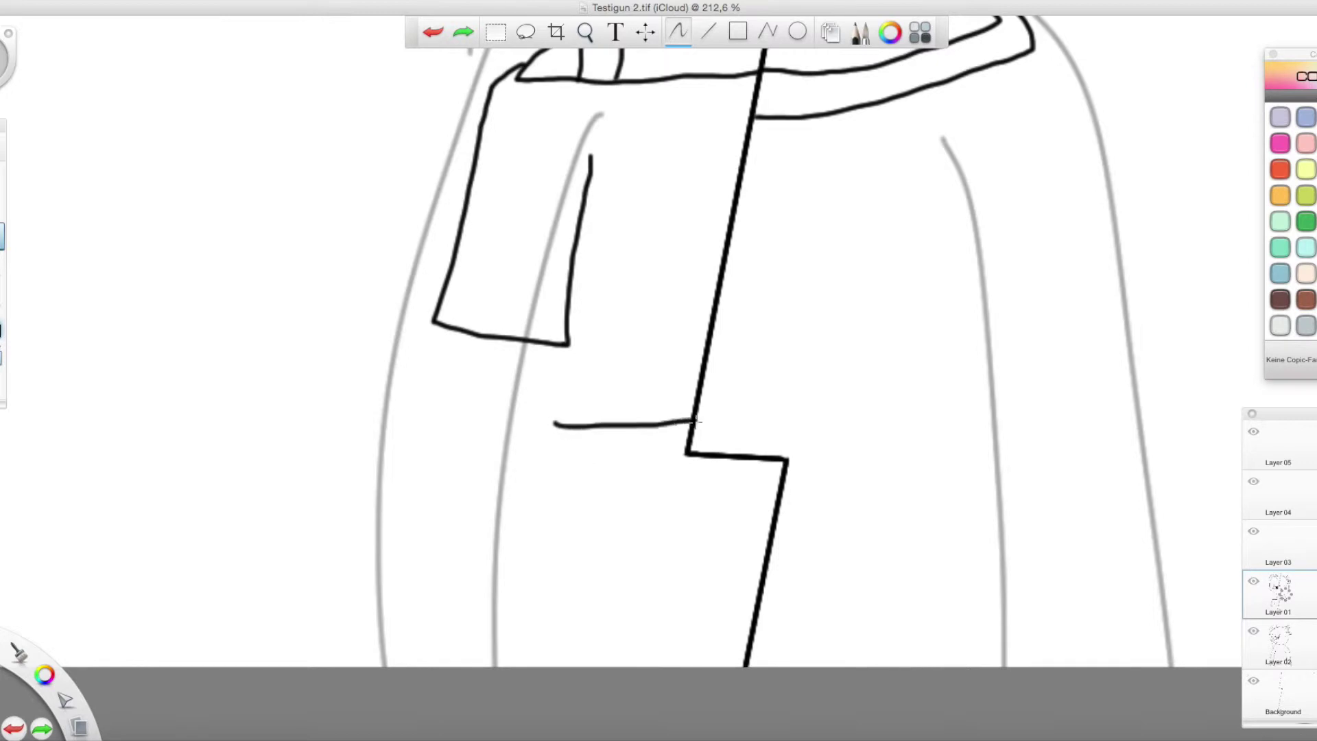
mouse_move(453, 332)
mouse_down()
mouse_move(576, 559)
mouse_move(574, 525)
mouse_up()
key(ctrl+z)
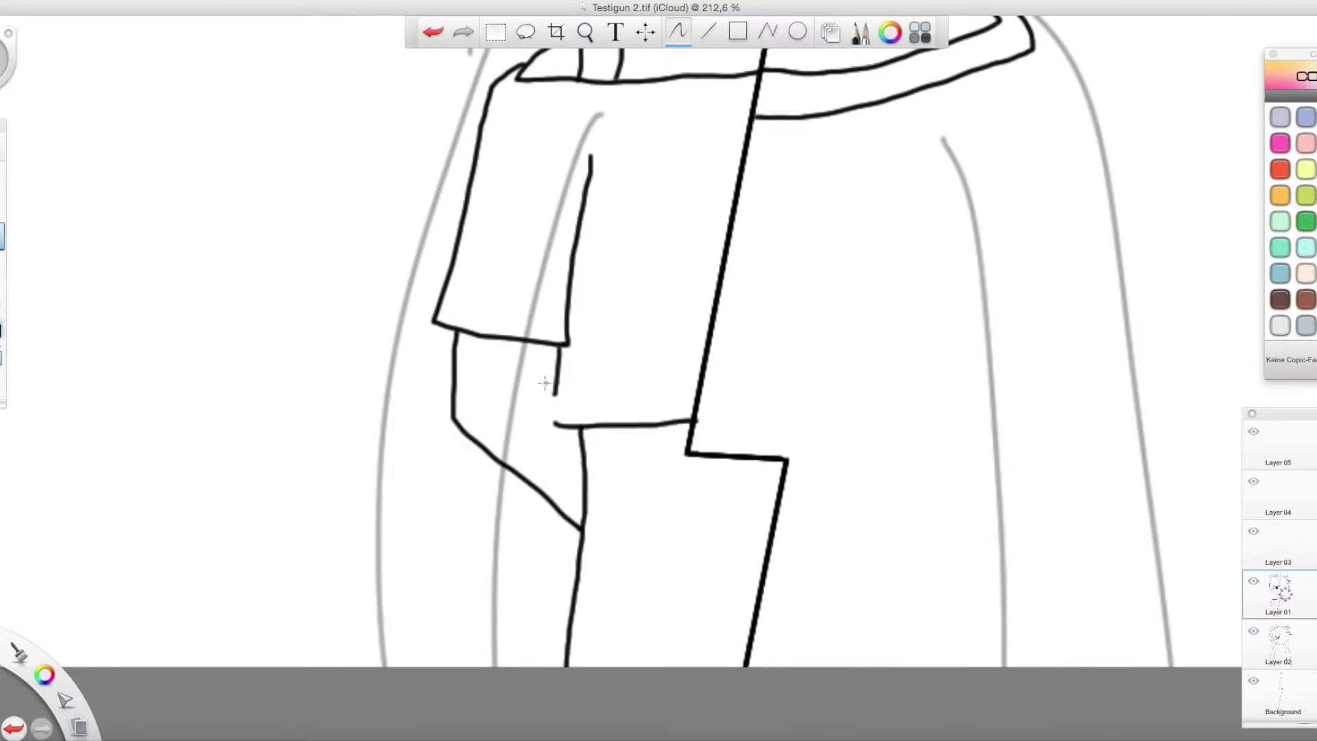
click(433, 32)
Step: Hand-letter the character's nickname on the left half of the shirt
drag(631, 181, 662, 247)
drag(671, 184, 658, 323)
drag(695, 230, 690, 273)
Step: Ink the shoulder, wide sleeve and arm on the right half of the body
click(585, 32)
drag(726, 343, 549, 391)
drag(726, 315, 686, 467)
drag(726, 377, 775, 329)
drag(734, 412, 676, 248)
drag(642, 360, 676, 335)
click(676, 335)
mouse_move(598, 156)
mouse_down()
mouse_move(739, 236)
mouse_move(816, 345)
mouse_up()
click(438, 34)
click(434, 32)
mouse_move(601, 166)
mouse_down()
mouse_move(815, 428)
mouse_move(607, 472)
mouse_up()
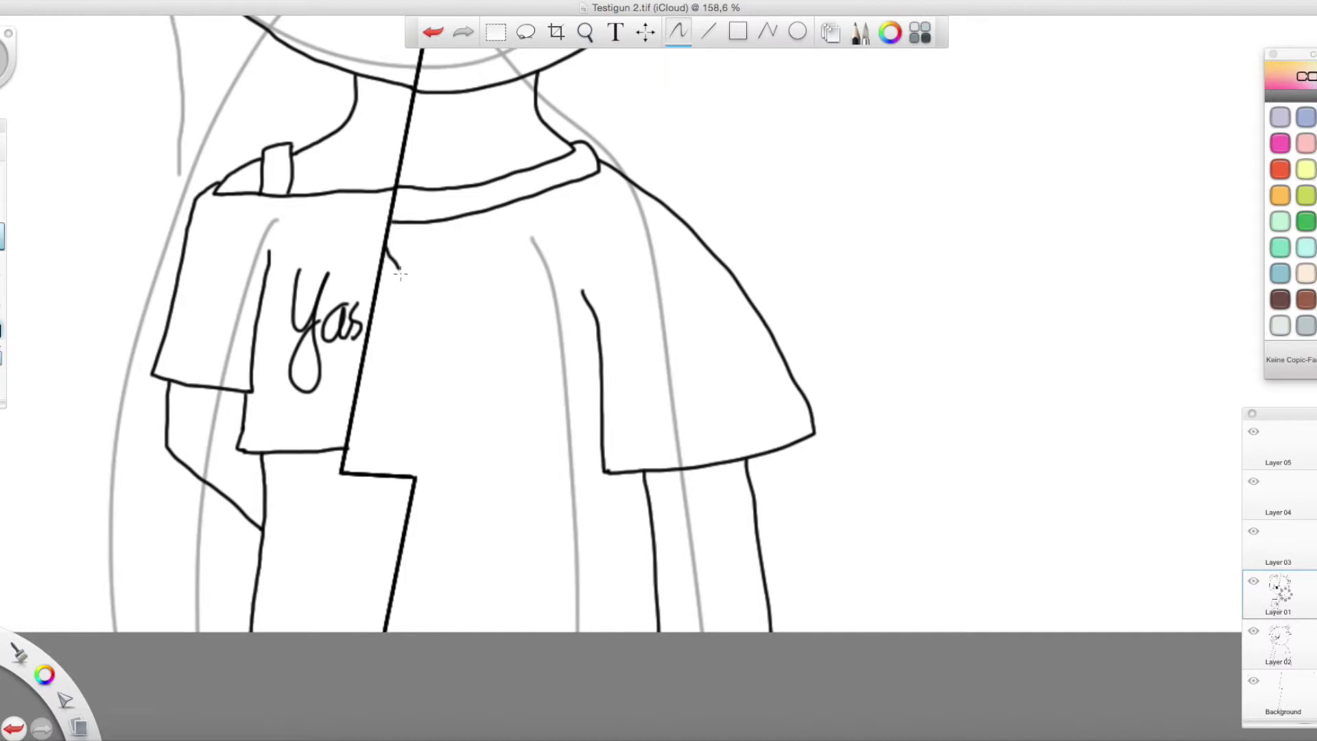
Step: Ink the pointed zigzag shirt edge and the curved side line on the right half of the torso
drag(599, 428, 505, 601)
click(585, 33)
drag(622, 367, 455, 532)
drag(544, 426, 609, 409)
Step: Ink the long ponytail's jagged outer edge and its inner edge down to the left shoulder
click(1254, 631)
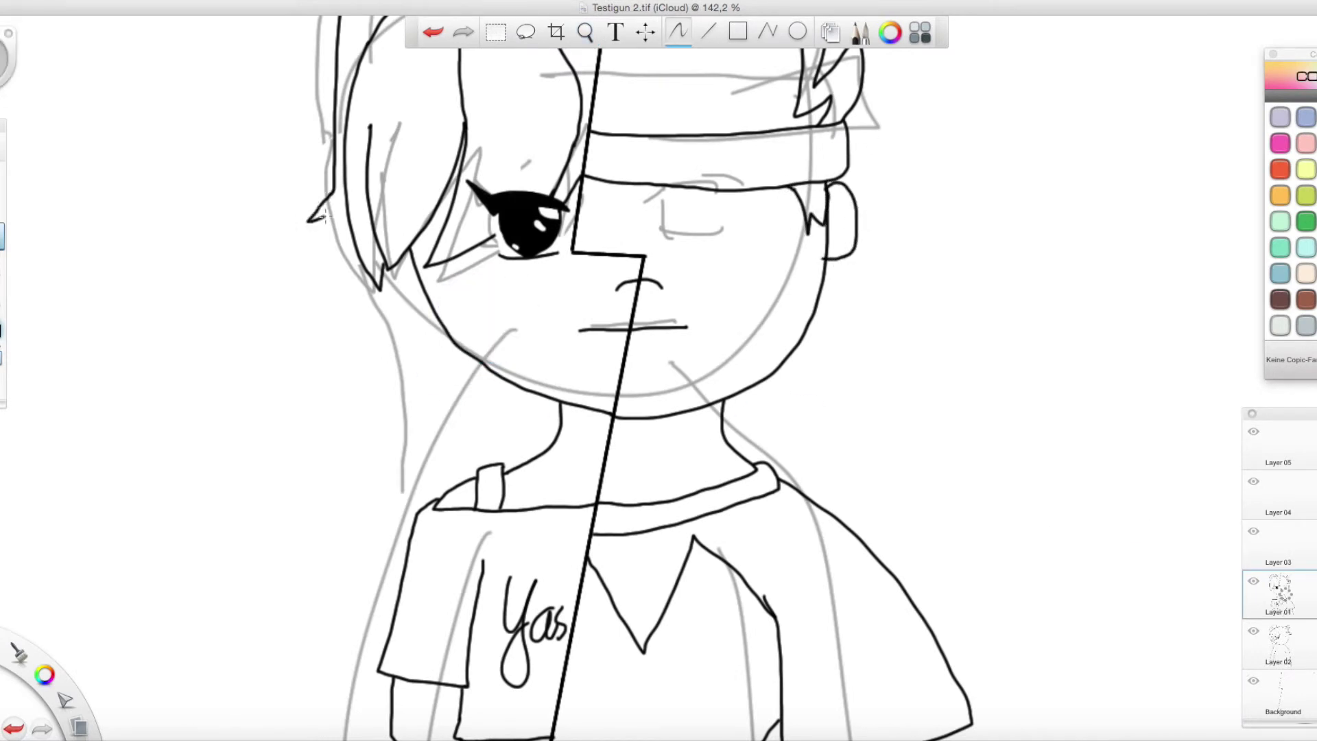
click(432, 32)
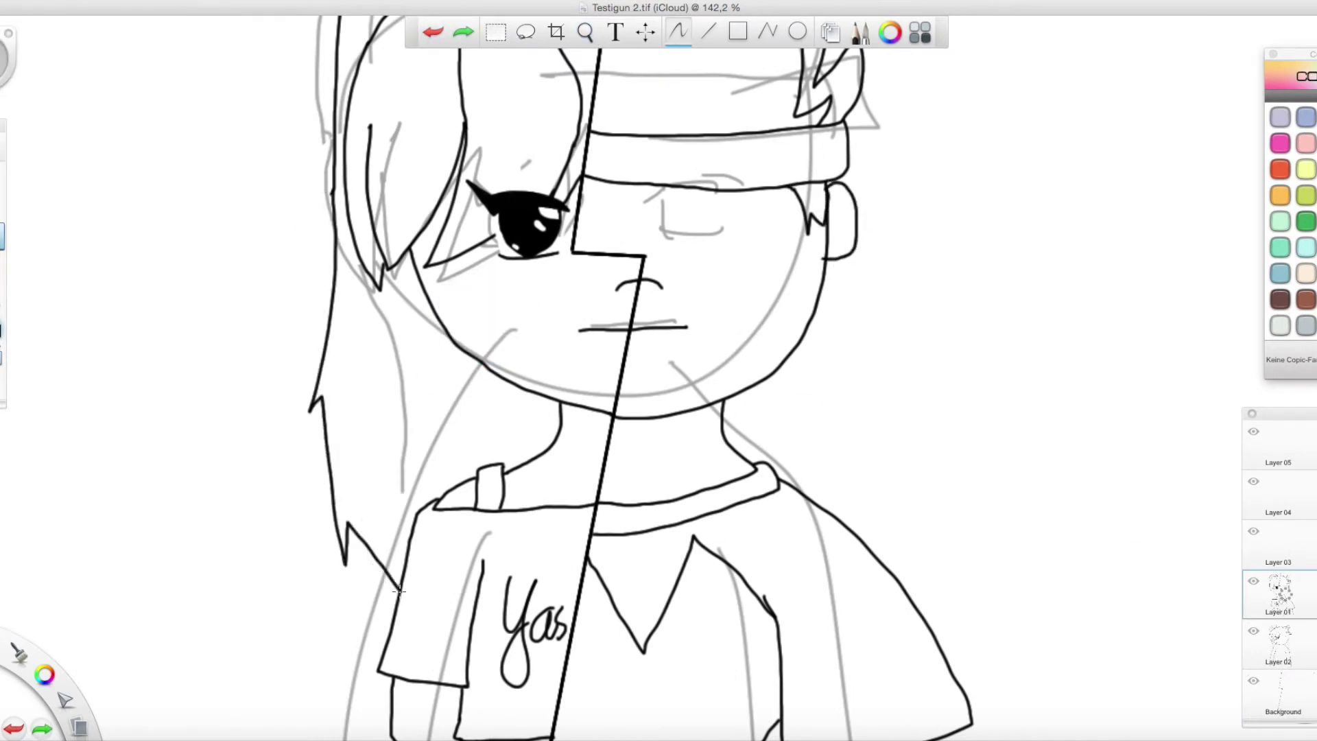
drag(405, 248, 415, 461)
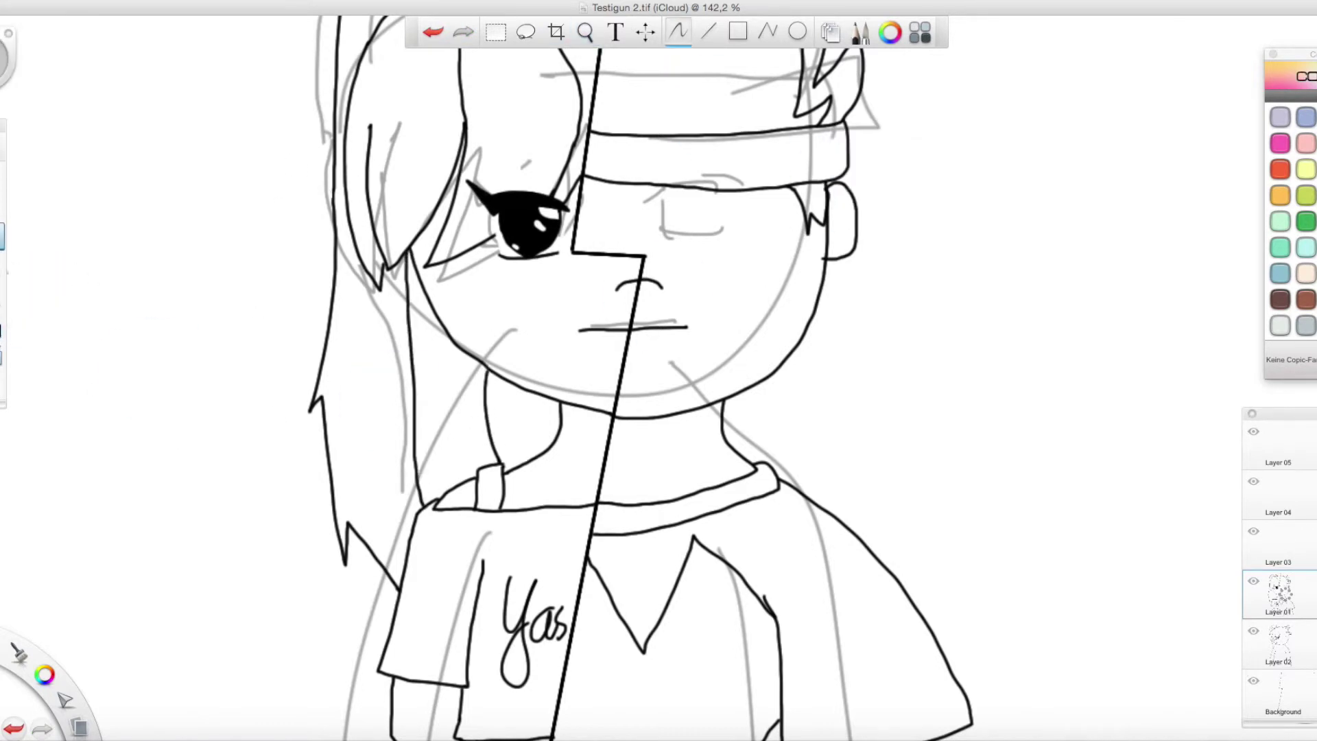
Step: Ink jagged hair behind the right jaw and erase the face line between the cheek and the ear
scroll(895, 241, up, 8)
key(super+z)
mouse_move(868, 269)
mouse_down()
mouse_move(851, 534)
mouse_move(652, 638)
mouse_up()
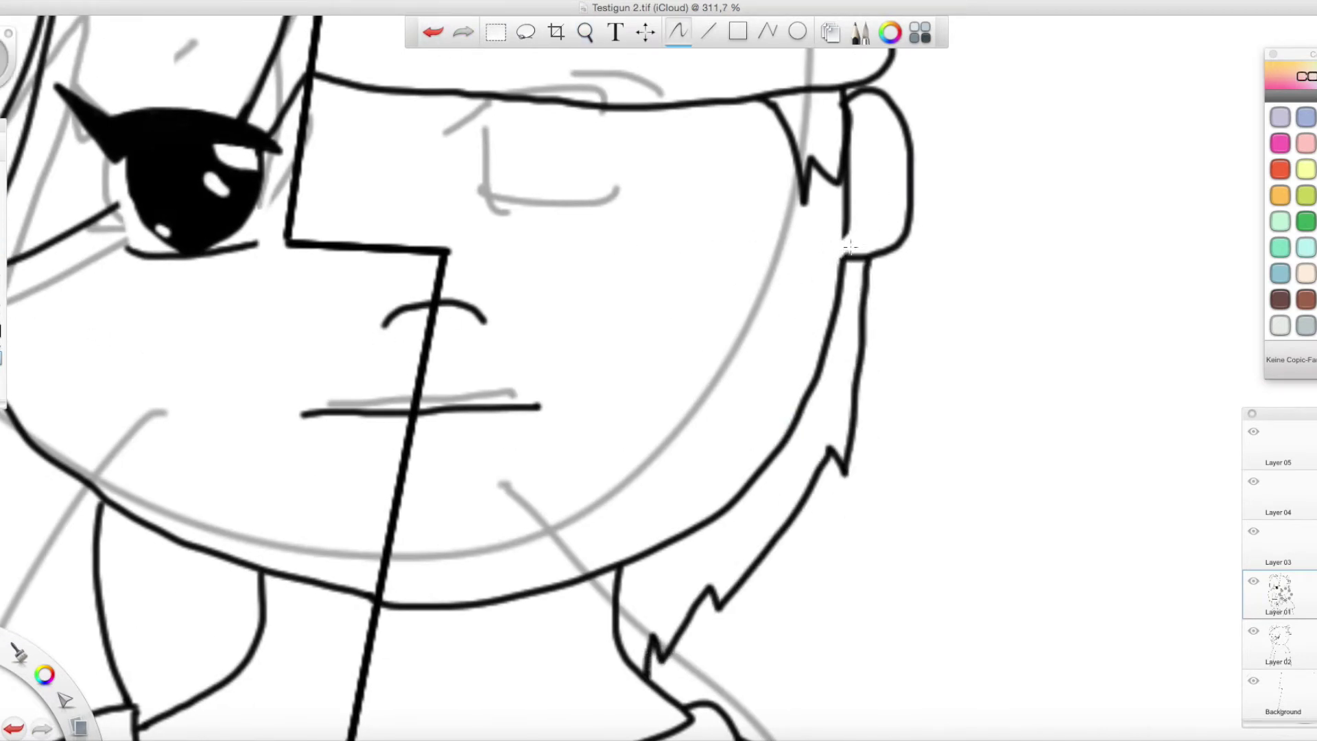
drag(851, 247, 849, 129)
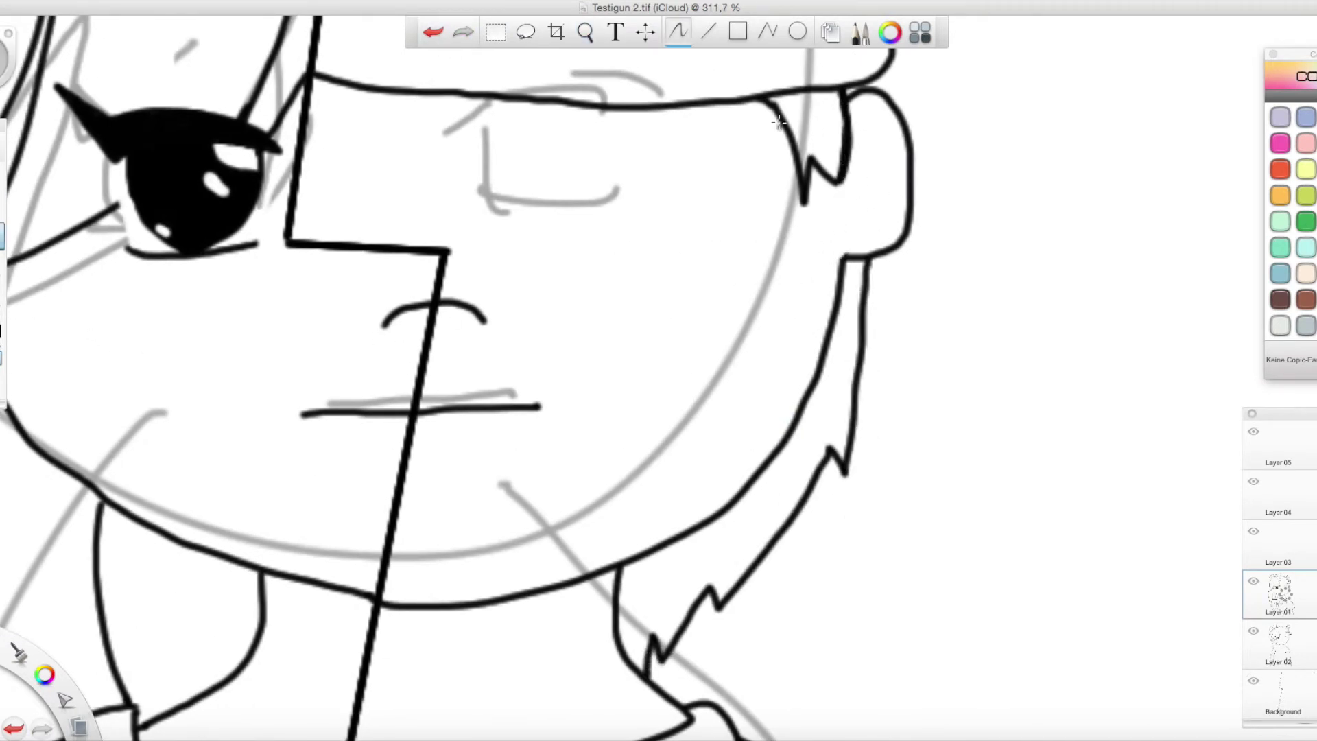
Step: Ink the right eye with upper and lower lids, an iris outline, white highlights and a black fill
scroll(662, 281, up, 5)
drag(625, 257, 861, 271)
drag(645, 408, 866, 401)
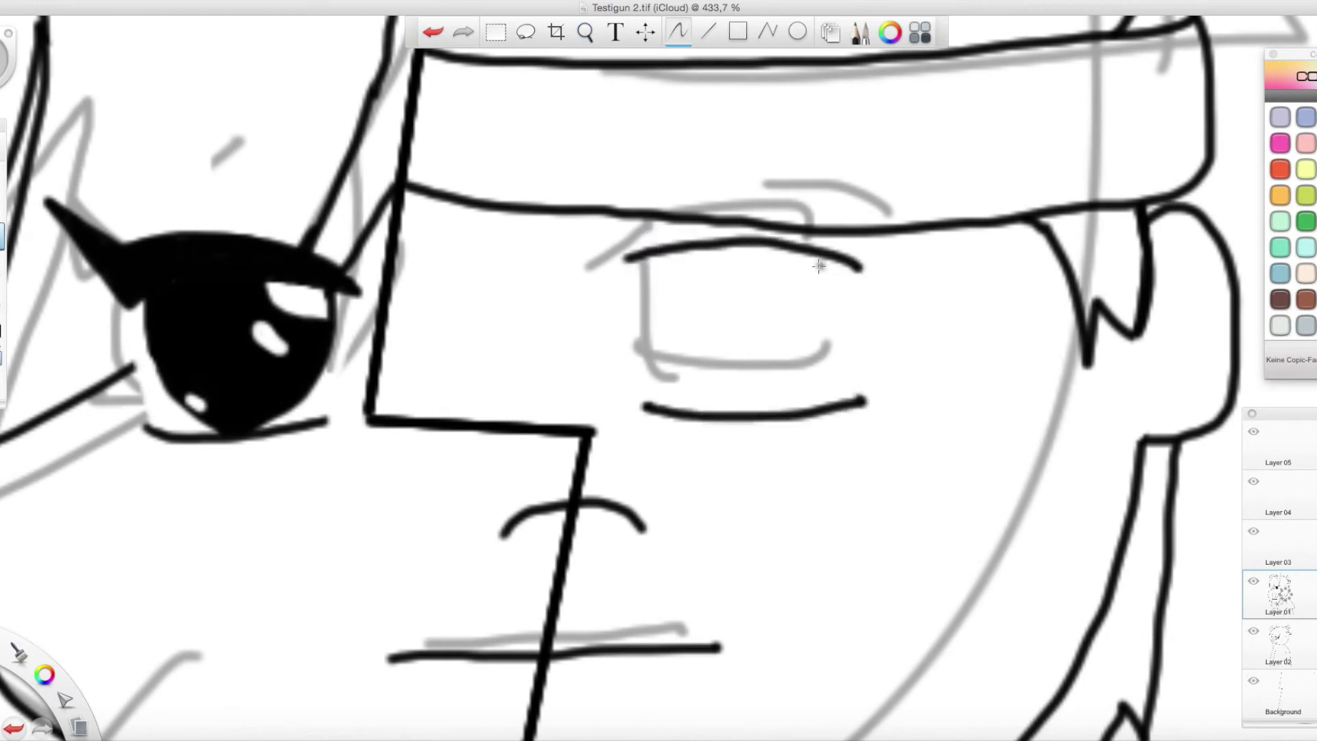
drag(836, 261, 805, 412)
drag(664, 251, 700, 413)
mouse_move(775, 247)
mouse_down()
mouse_move(784, 276)
mouse_move(839, 302)
mouse_move(795, 320)
mouse_up()
click(745, 343)
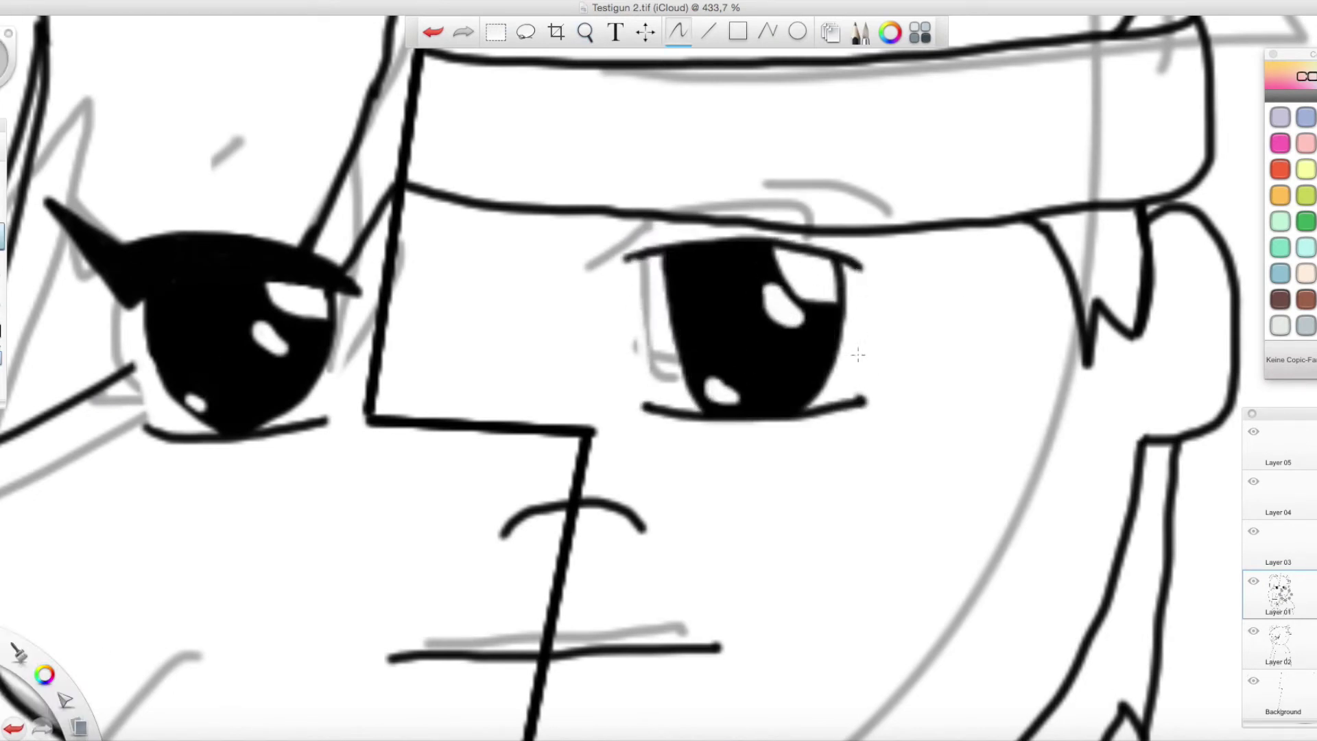
Step: Hide the grey sketch on Layer 02
click(586, 34)
mouse_move(691, 386)
mouse_down()
mouse_move(646, 262)
mouse_move(549, 323)
mouse_up()
click(1254, 630)
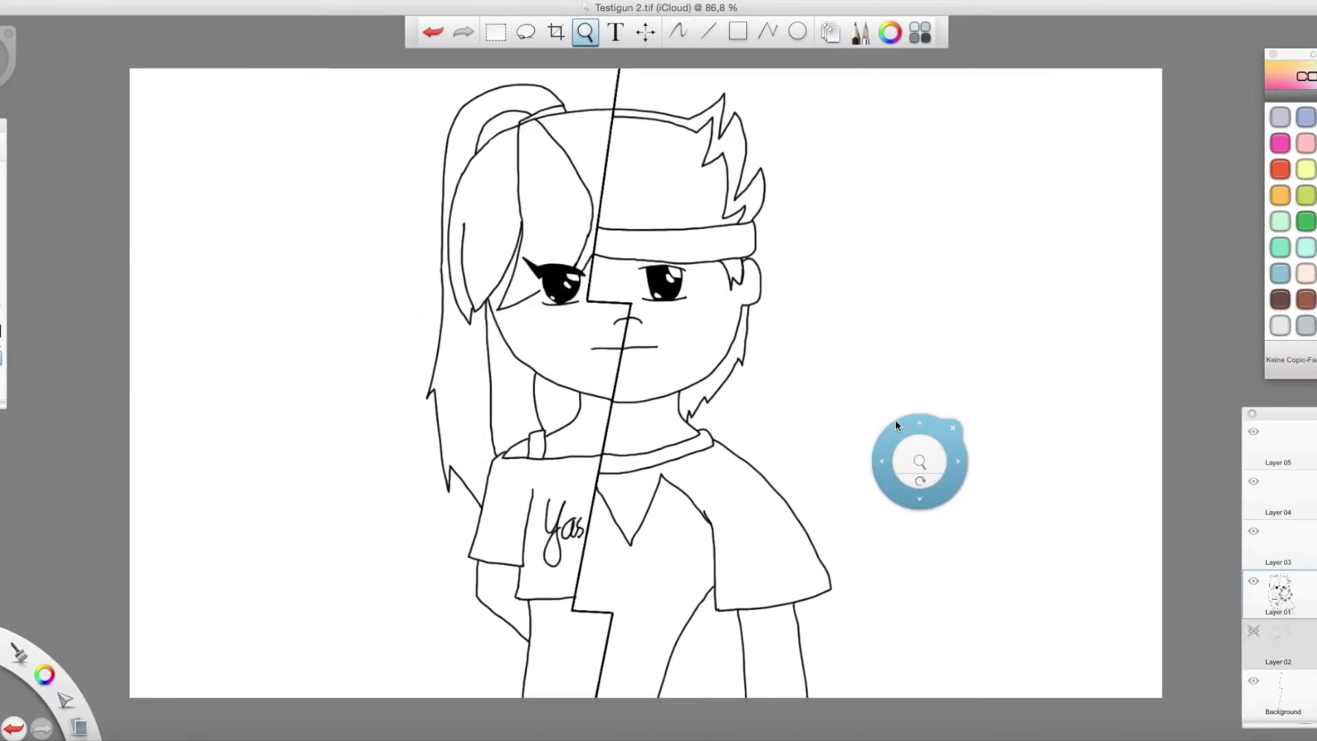
Step: Redraw the edge between the two outer hair spikes on the right half and erase the stray line
click(765, 198)
drag(765, 188, 851, 137)
drag(761, 175, 746, 398)
click(2, 237)
drag(672, 220, 654, 388)
drag(654, 388, 706, 336)
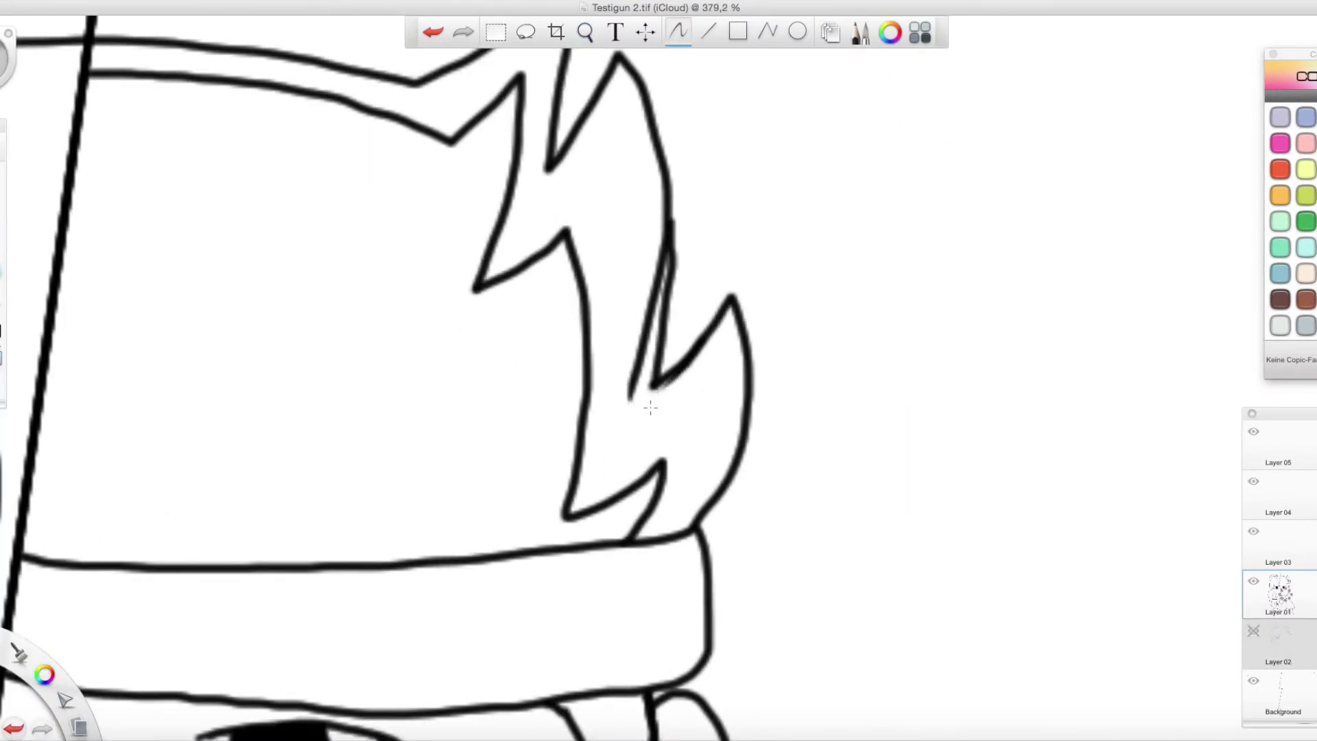
drag(659, 235, 664, 266)
Step: Hand-letter the two characters' names diagonally on either side of the figure
key(space)
mouse_move(722, 319)
mouse_down()
mouse_move(670, 291)
mouse_move(710, 389)
mouse_up()
click(433, 32)
mouse_move(235, 447)
mouse_down()
mouse_move(330, 412)
mouse_move(841, 347)
mouse_move(956, 467)
mouse_up()
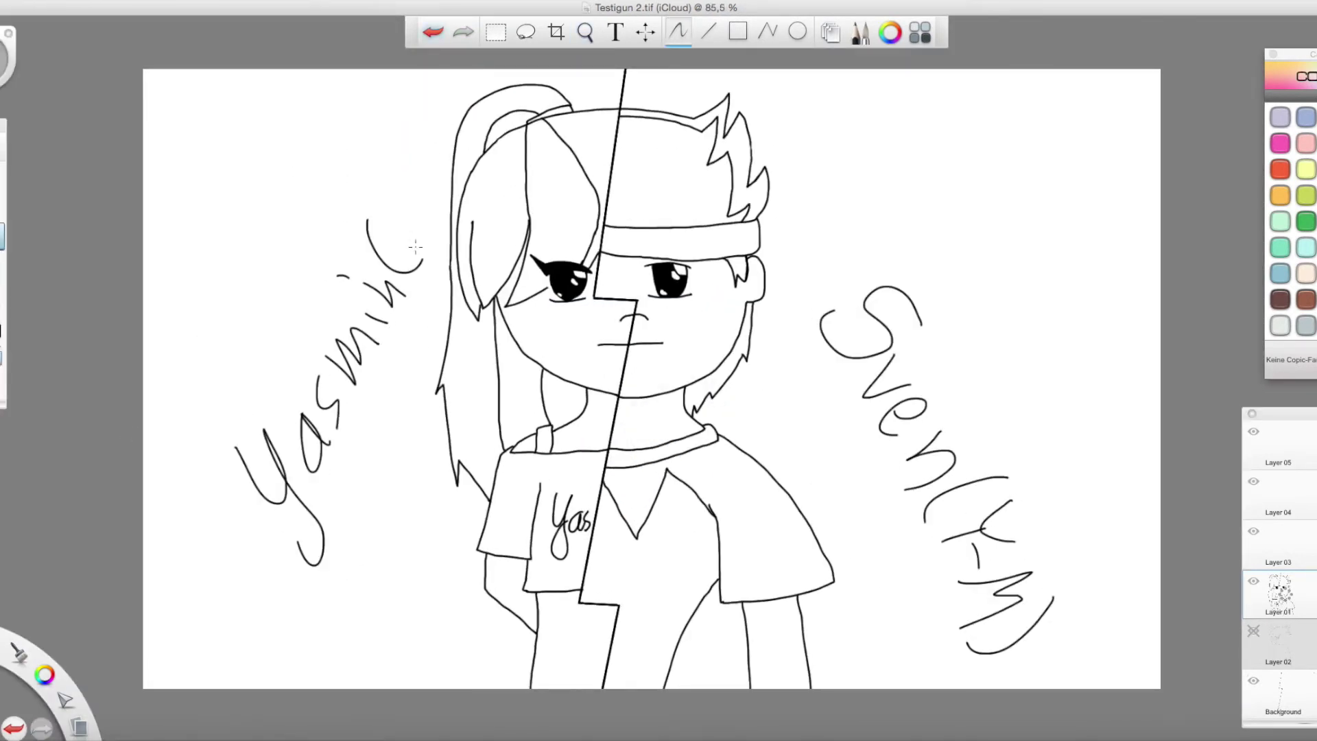
drag(368, 220, 426, 139)
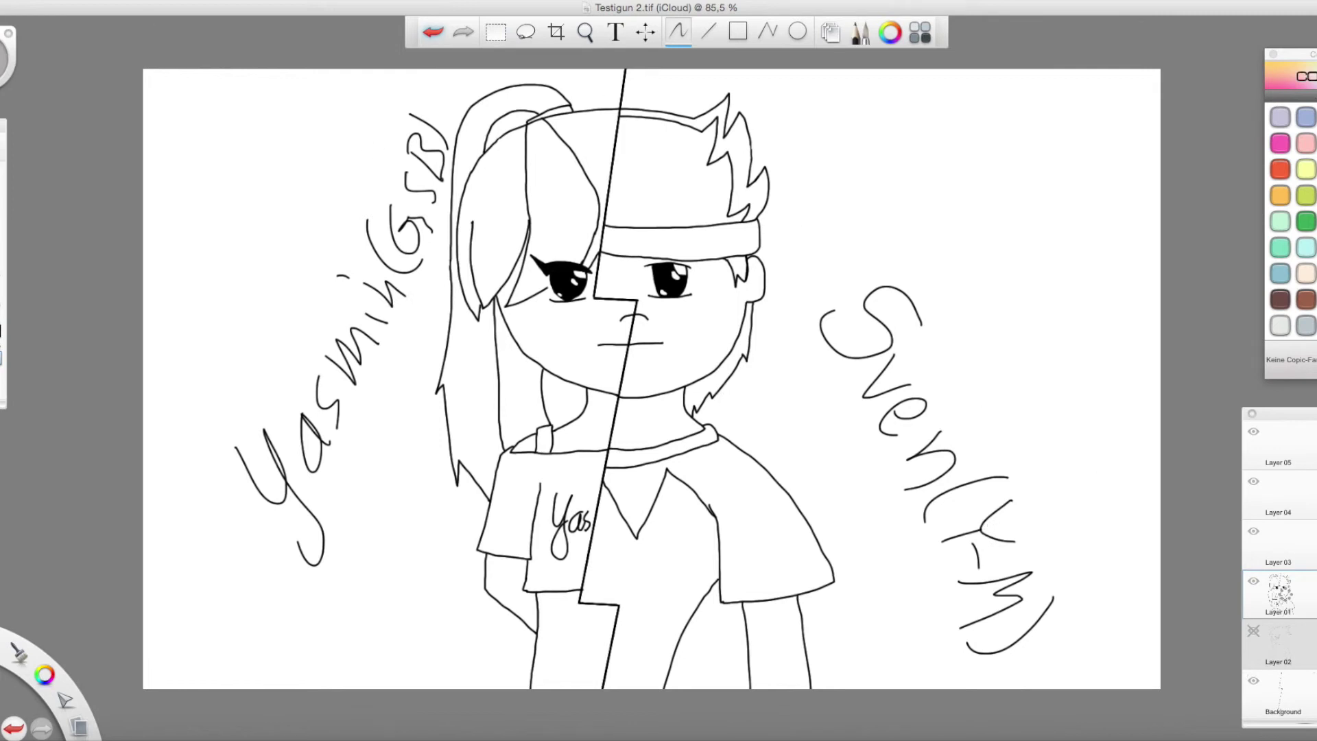
Step: Fill the face, neck, shoulder and both arms with the E21 skin colour
click(2, 358)
click(1314, 273)
click(731, 315)
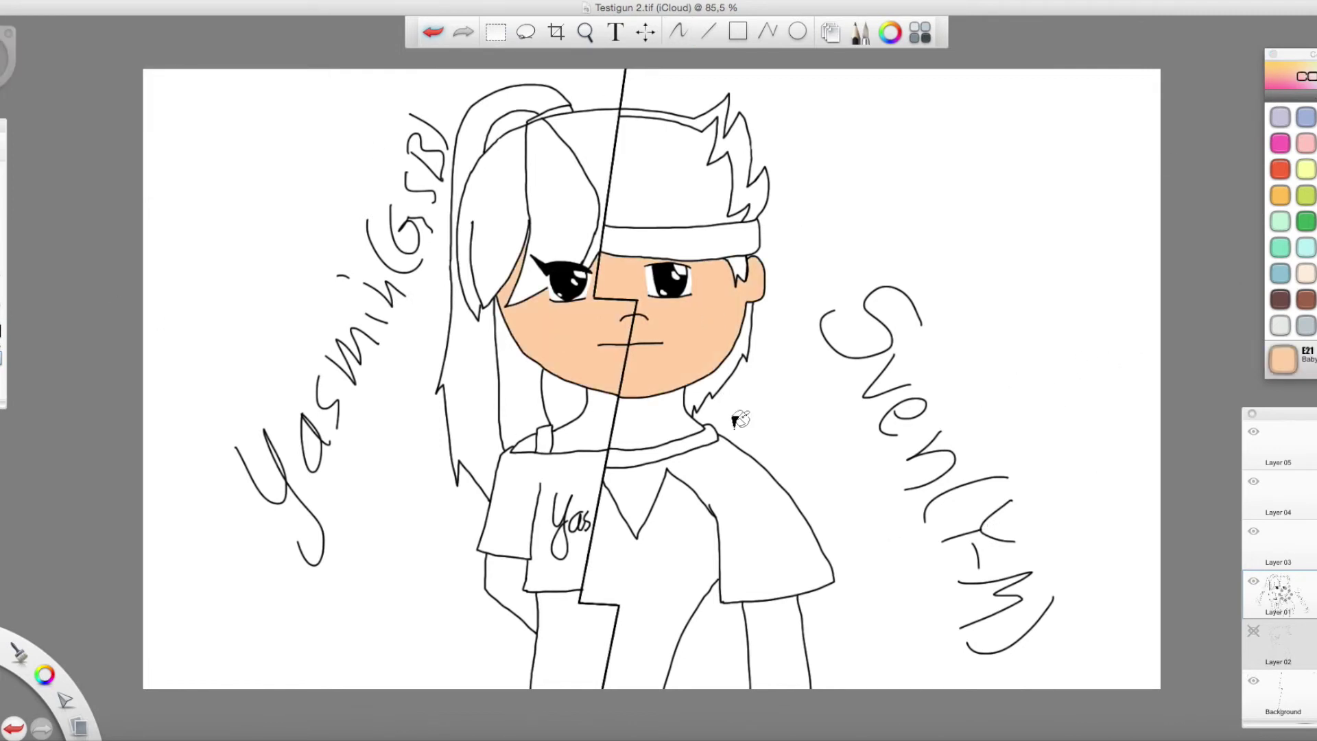
click(662, 426)
click(527, 446)
click(511, 587)
click(779, 635)
Step: Fill the right half's hair spikes with dark red and its remaining hair with sepia brown
click(744, 147)
click(1305, 299)
click(686, 171)
click(738, 266)
click(747, 338)
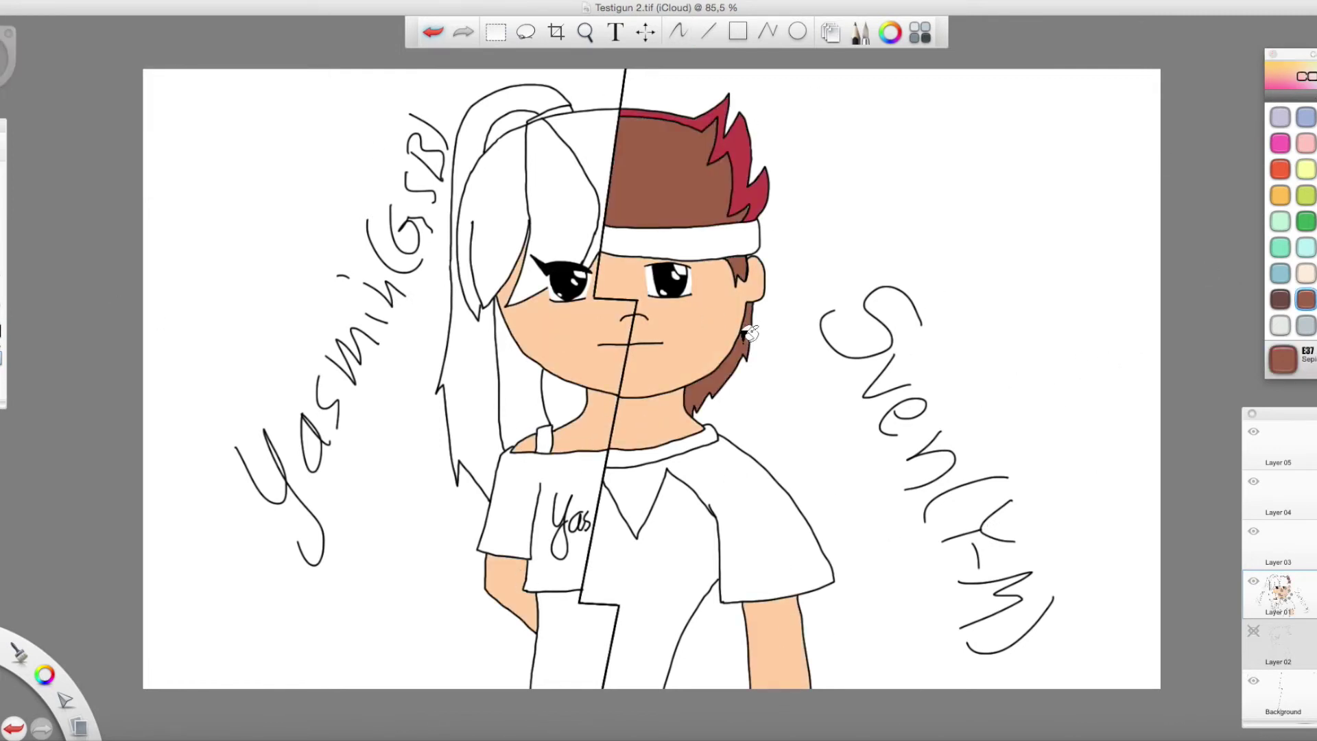
Step: Fill the left half's fringe streak, inner ponytail strand and strand beside the cheek with lavender V06
click(1313, 117)
click(743, 149)
click(559, 179)
click(516, 122)
key(super+z)
key(super+z)
key(super+z)
click(559, 178)
click(511, 125)
click(520, 385)
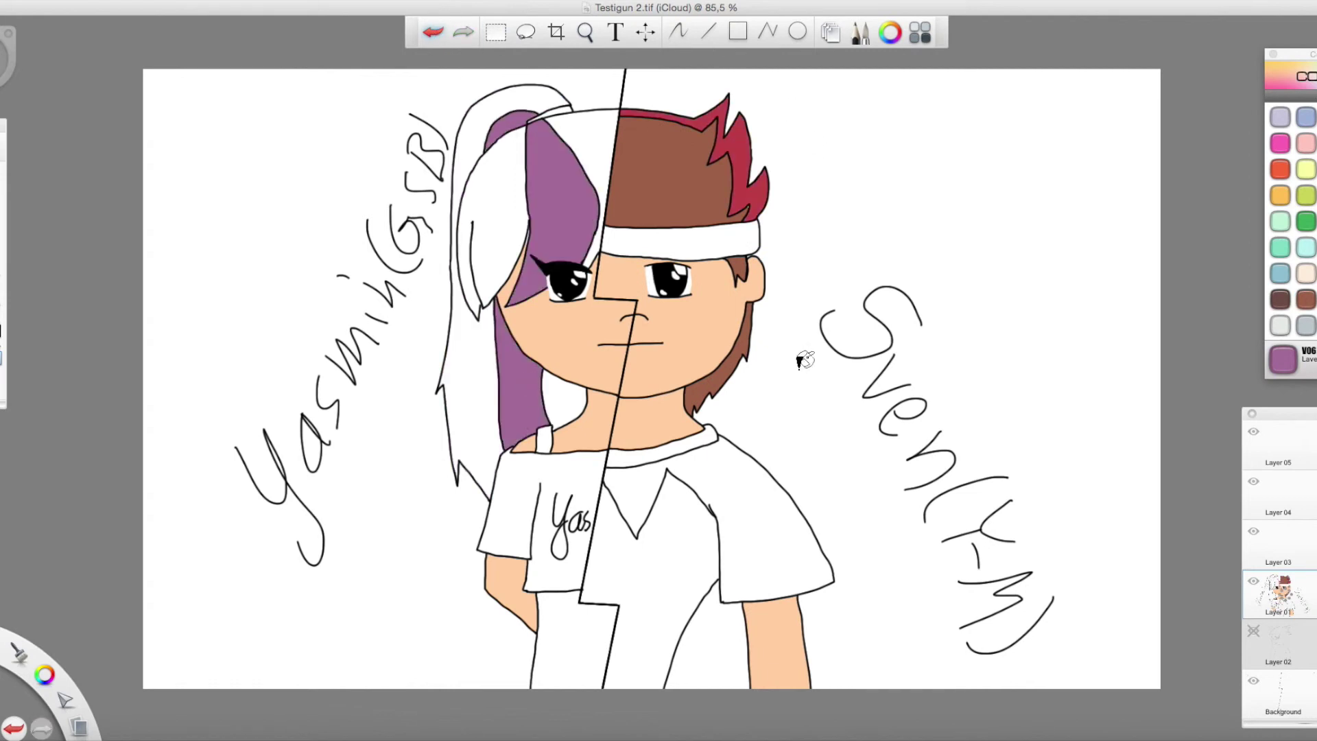
Step: Fill the rest of the left half's hair and ponytail with sepia brown E37
click(1306, 299)
click(593, 148)
click(505, 166)
click(472, 349)
click(567, 394)
Step: Touch up the narrow gap between the left half's side hair and face with the E21 skin colour
click(585, 32)
drag(600, 223, 542, 282)
click(3, 359)
click(1315, 273)
drag(479, 239, 477, 267)
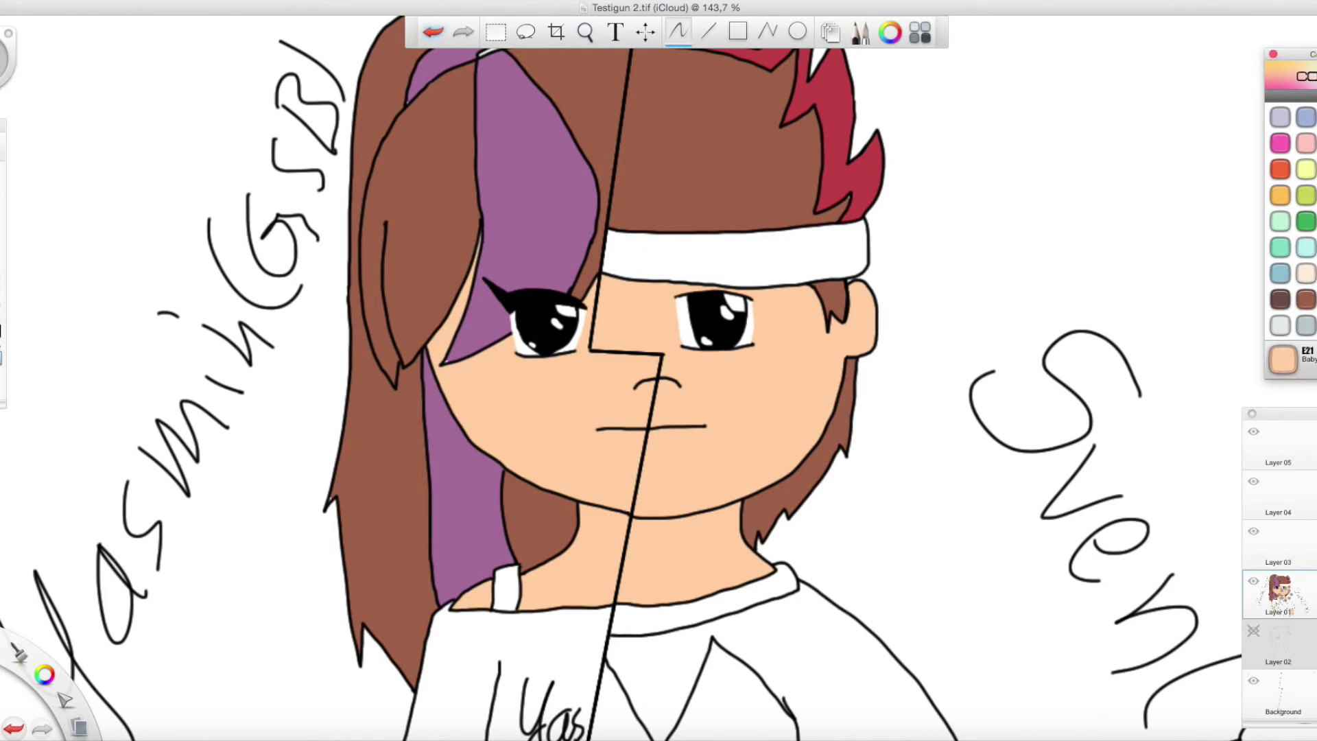
alt+click(457, 350)
click(1306, 299)
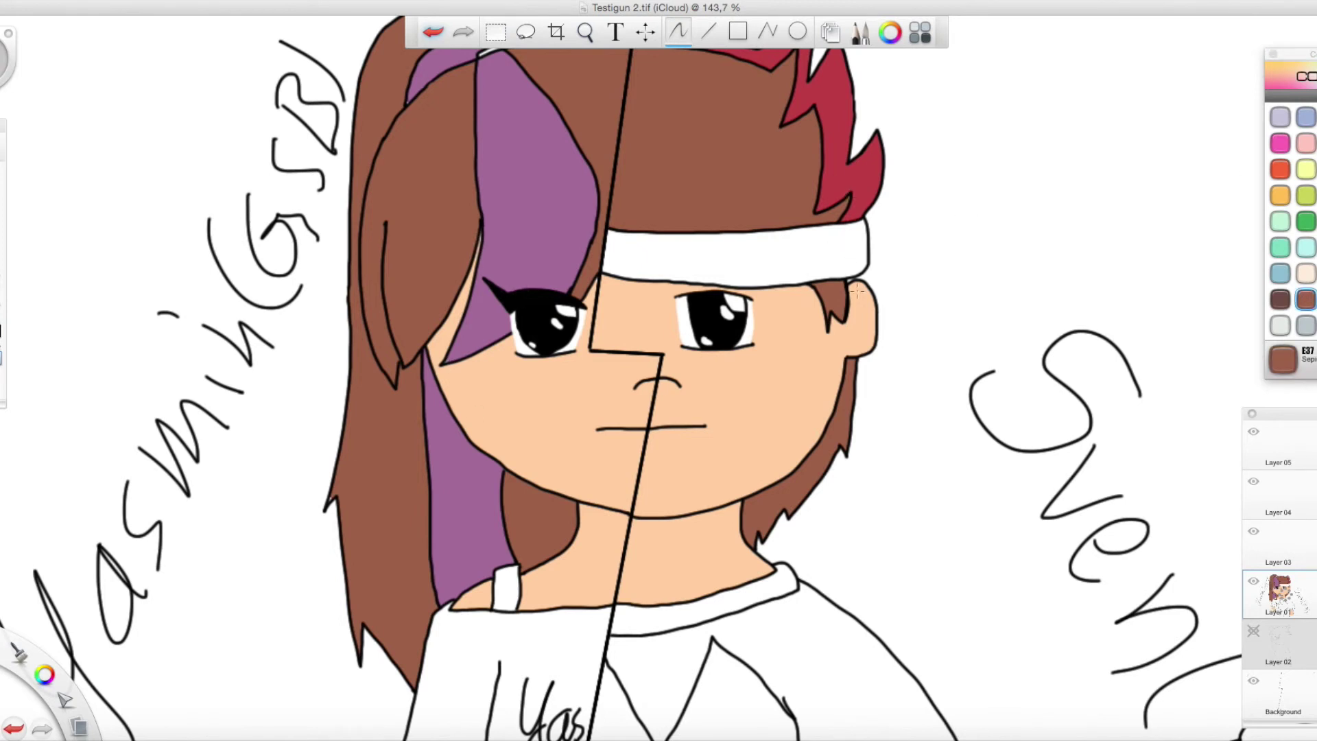
Step: Draw a thin black curved eyebrow above each eye and fill the right half's headband with sky blue
click(585, 32)
drag(612, 222, 542, 288)
click(3, 237)
drag(343, 330, 582, 318)
click(3, 358)
click(958, 244)
click(2, 237)
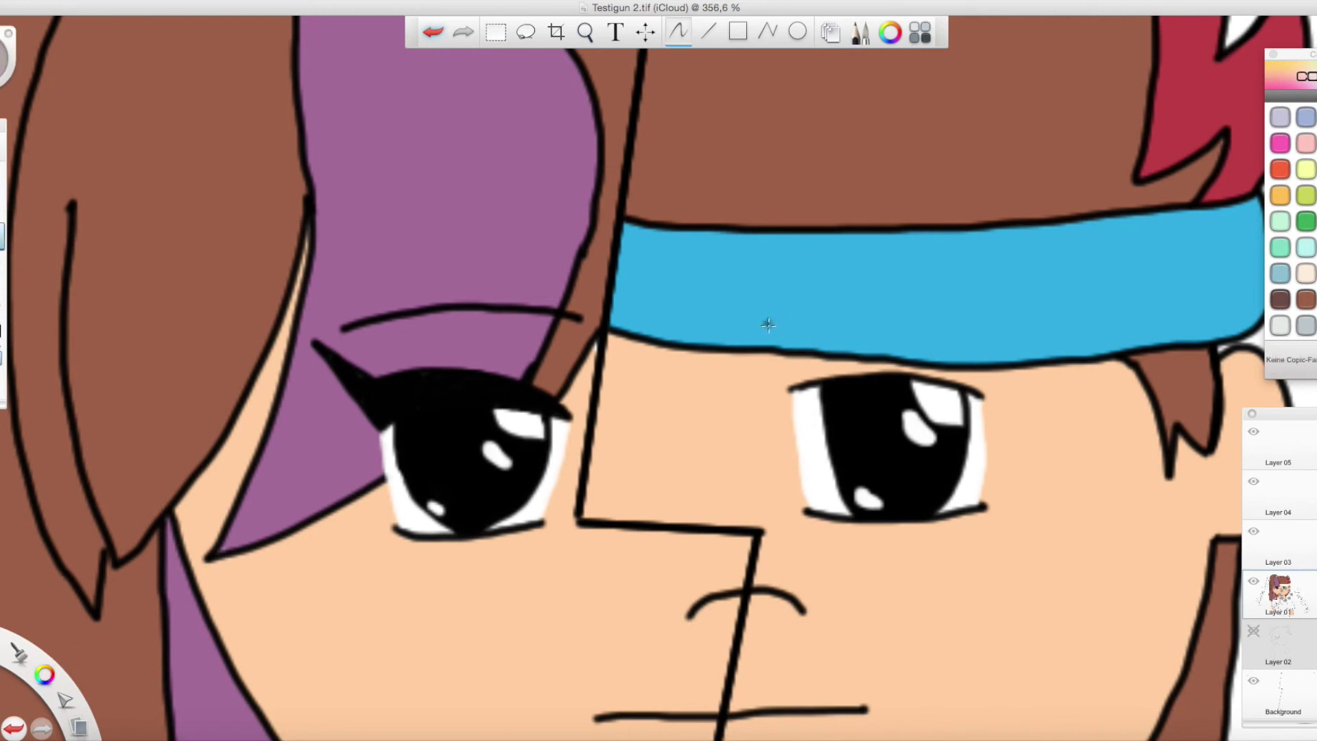
drag(768, 326, 1029, 360)
Step: Fill the hair tie at the base of the ponytail with black 100
click(585, 32)
drag(650, 242, 594, 403)
click(2, 358)
click(1314, 325)
click(591, 116)
click(3, 237)
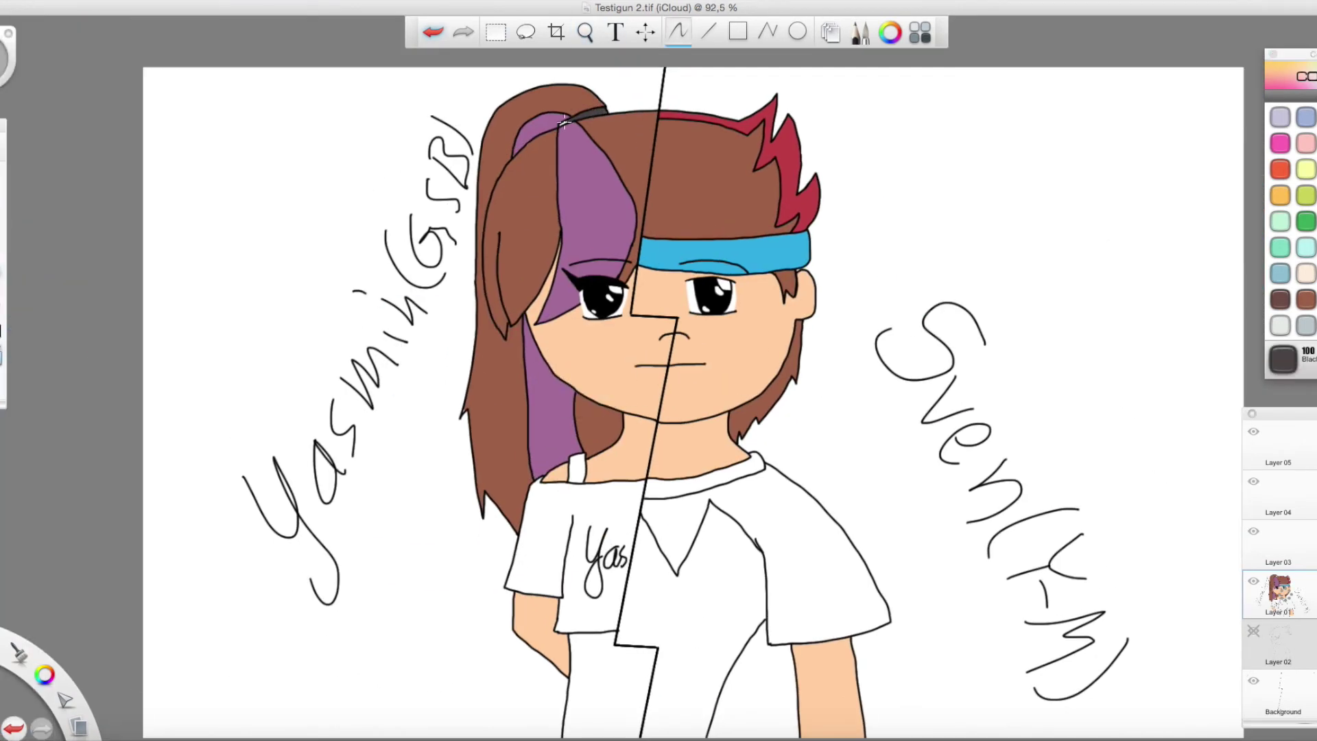
Step: Fill the right half's sleeve, neckline triangle and shirt side with teal, and touch up the outline at the armhole
click(3, 359)
click(1314, 247)
click(813, 569)
click(774, 694)
click(3, 237)
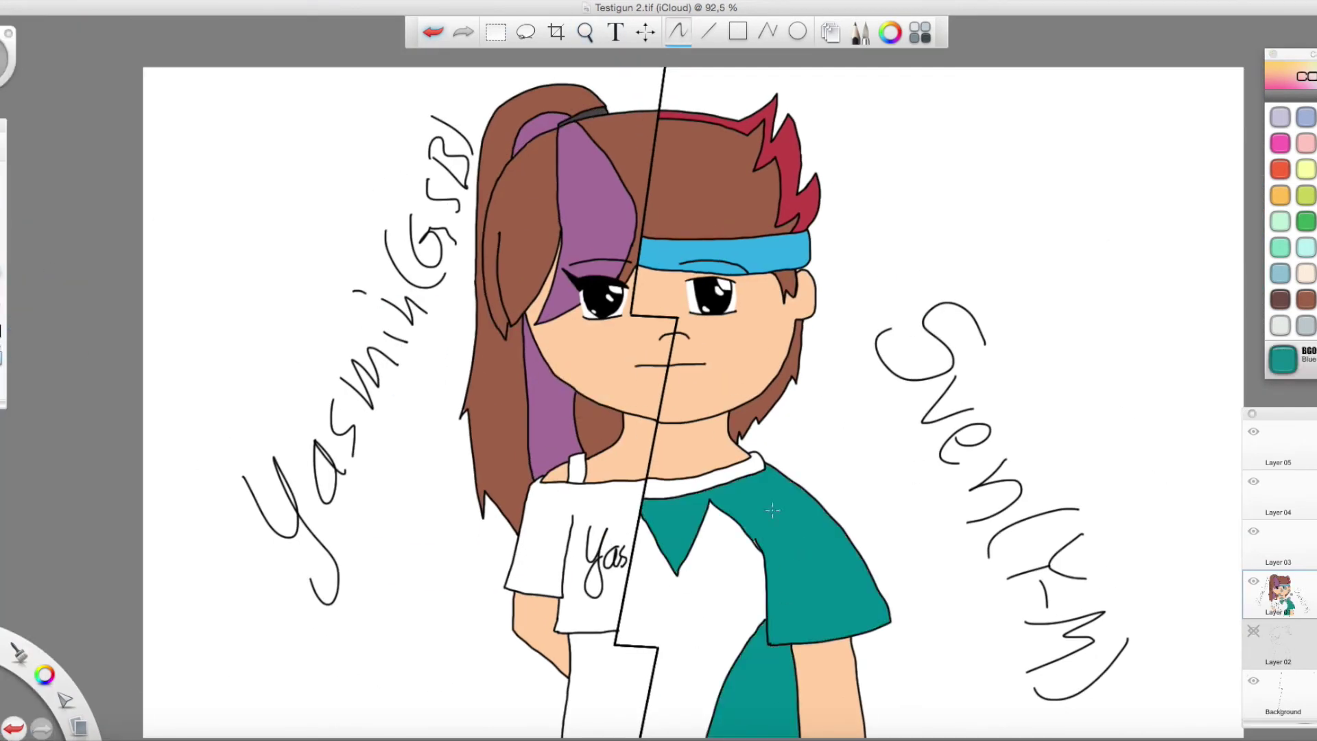
drag(756, 543, 763, 550)
Step: Fill the right half's collar and the left half's off-shoulder top, including inside its lettering, with sky blue B24
click(2, 358)
click(1314, 247)
click(714, 481)
click(593, 525)
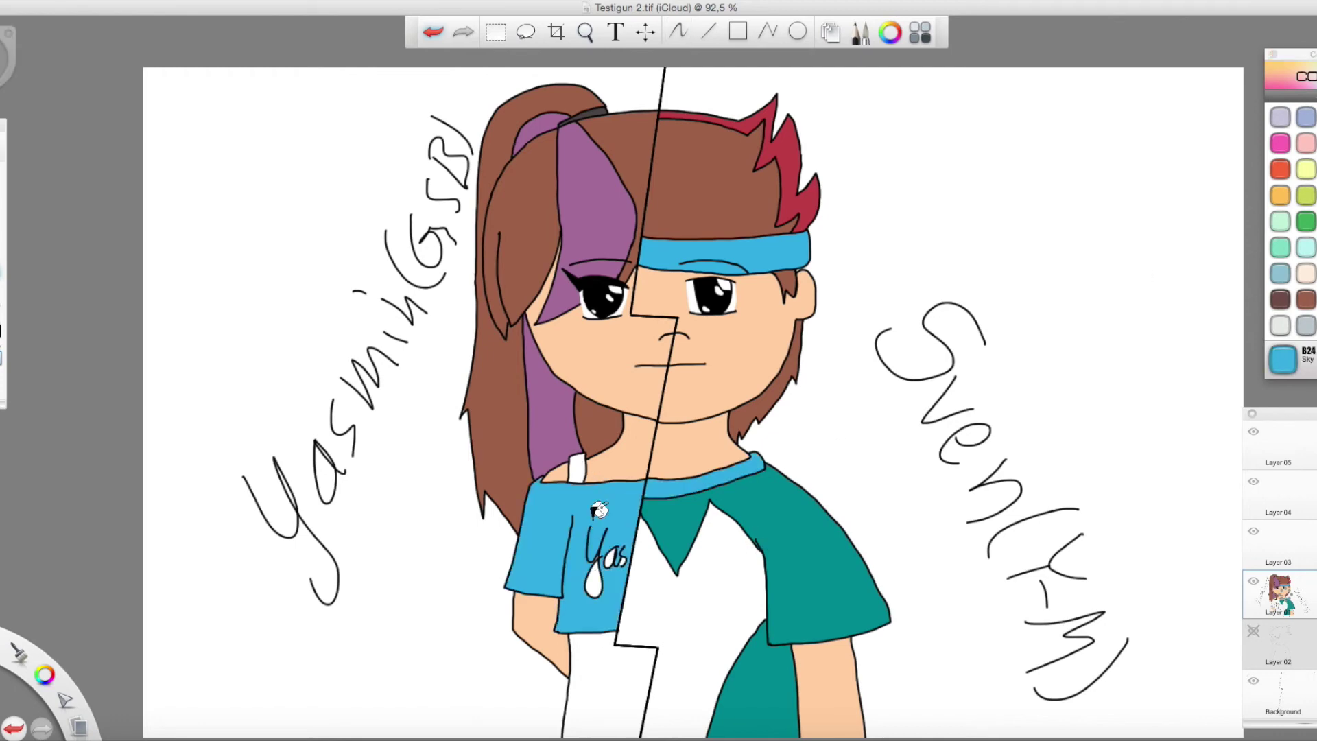
key(super+z)
click(585, 32)
drag(616, 462, 679, 243)
click(3, 358)
click(660, 386)
click(2, 237)
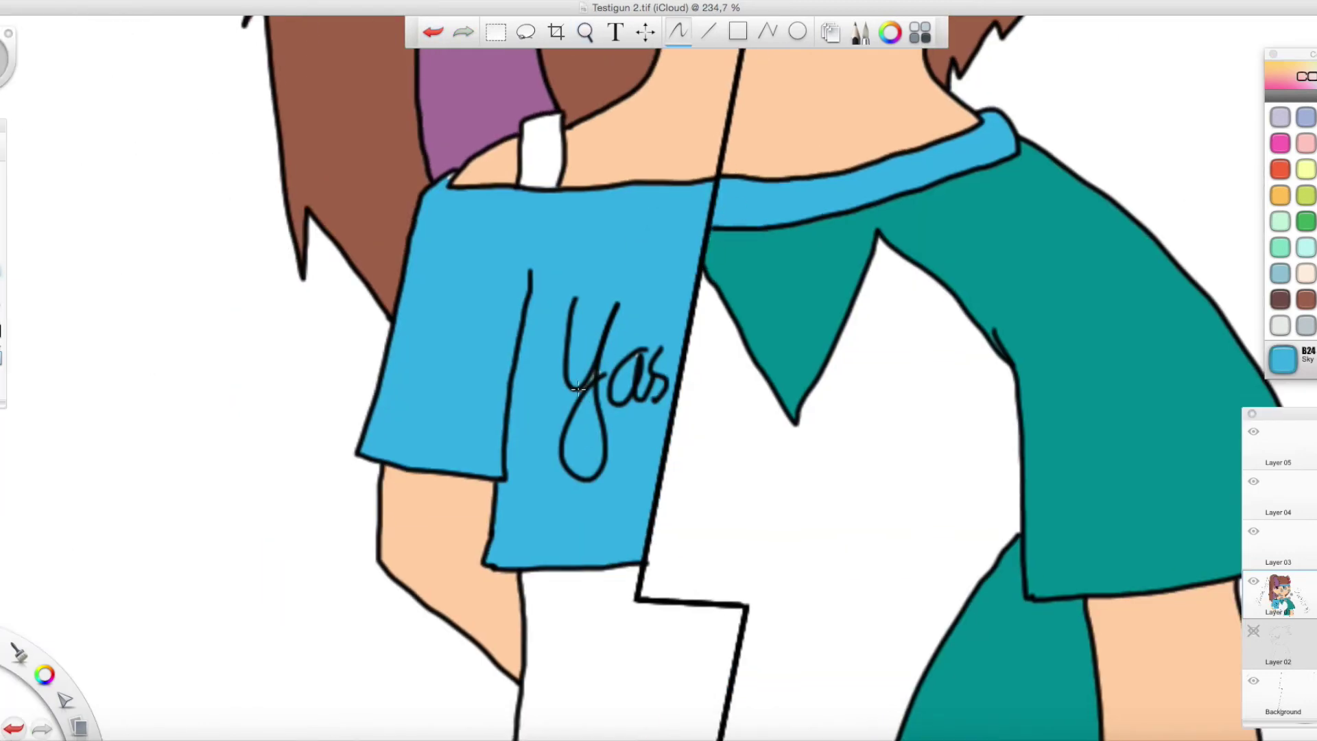
Step: Fill the left half's lower garment and shoulder strap with dark red, and the right half's middle shirt panel with emerald green G05
click(586, 32)
drag(641, 343, 658, 618)
click(3, 358)
click(1314, 143)
click(591, 617)
click(559, 410)
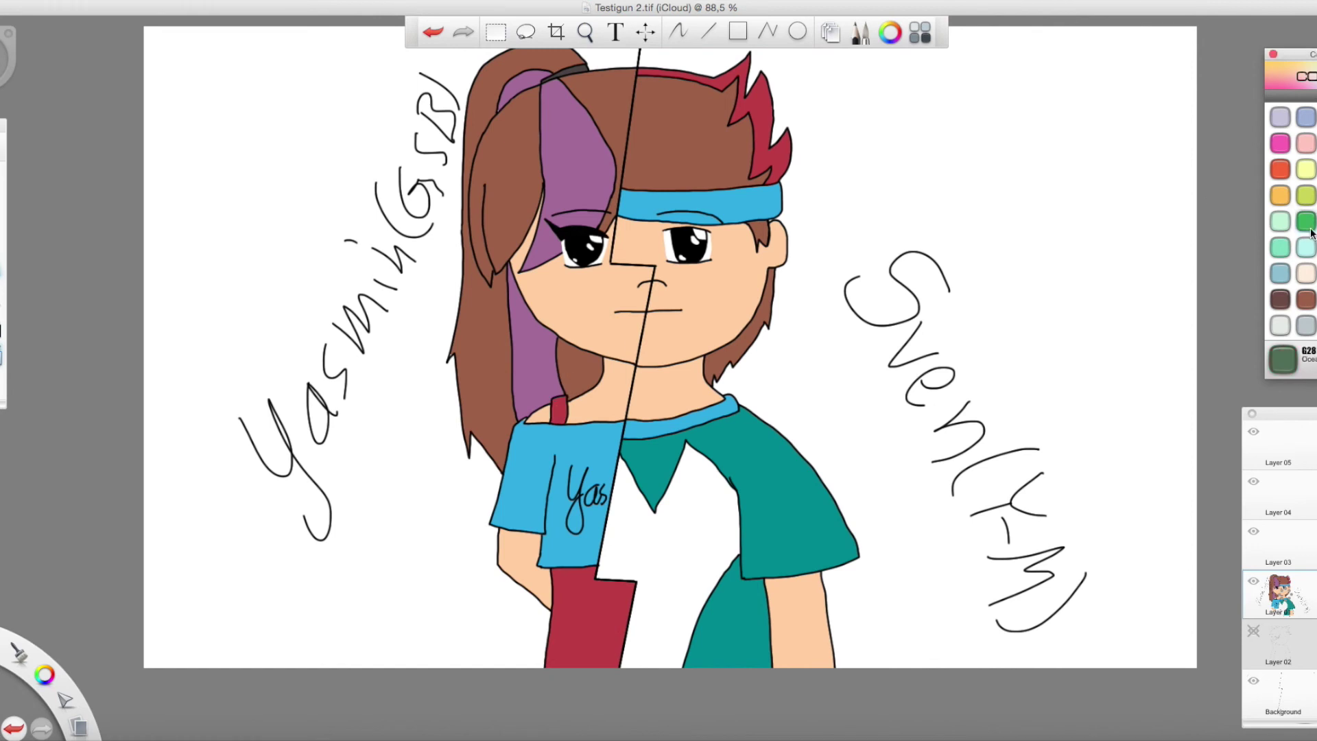
click(1306, 221)
click(669, 549)
Step: Make the Background layer active and try a colour fill on the area behind the right half, undoing that fill
click(585, 33)
drag(450, 416, 447, 454)
click(3, 358)
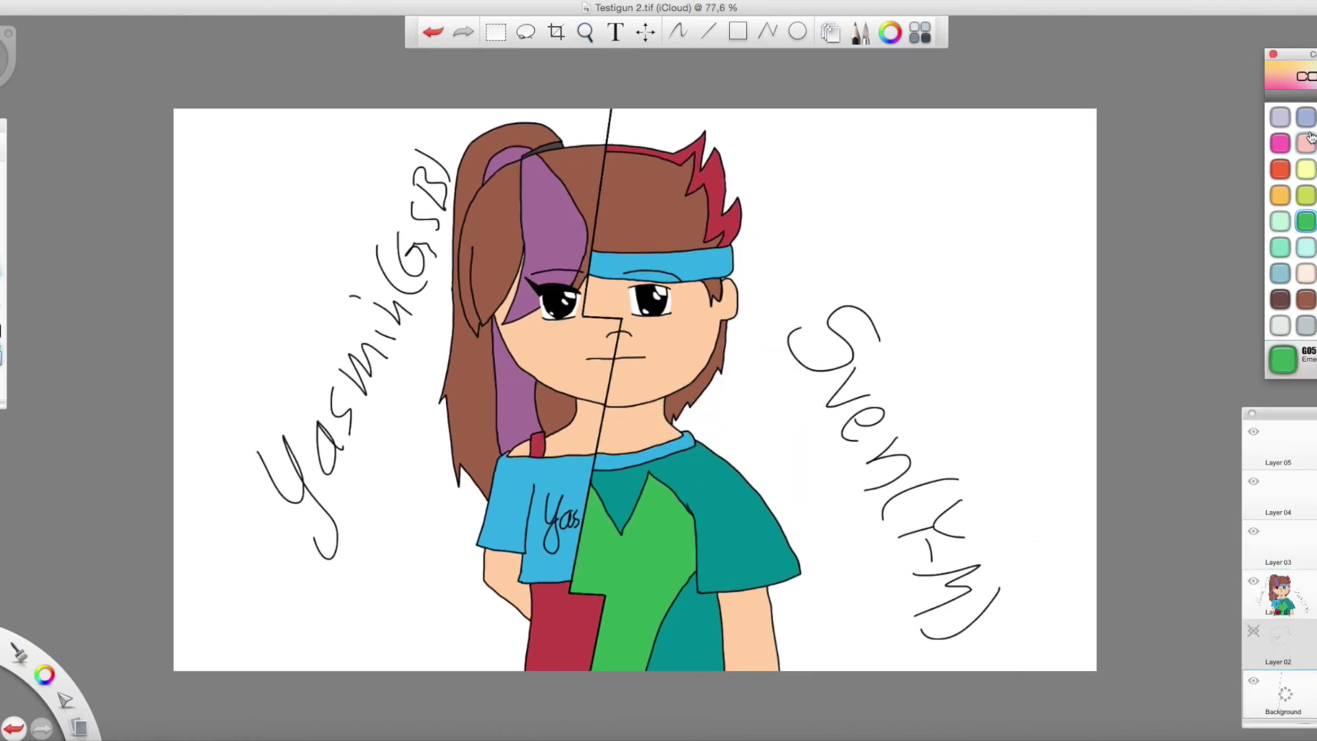
click(1314, 143)
click(1004, 243)
click(13, 729)
click(1307, 689)
click(2, 237)
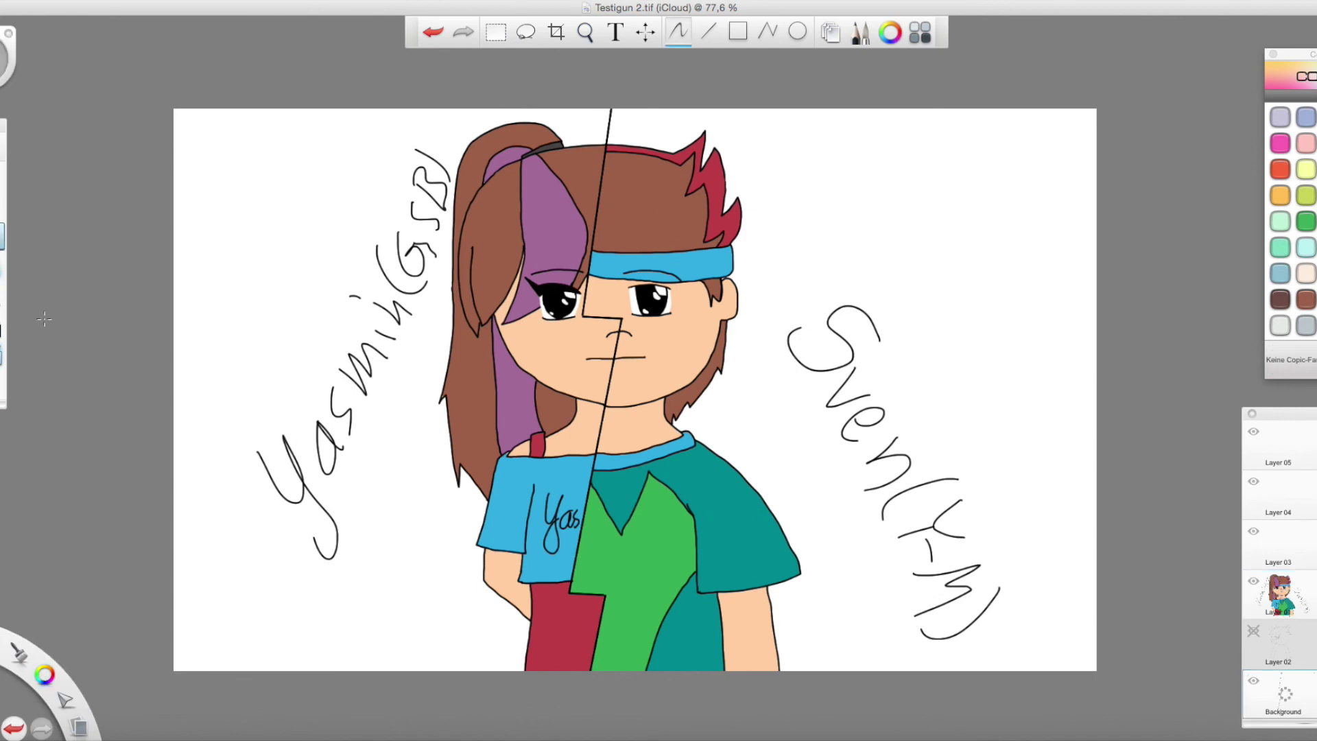
Step: Try a different fill colour behind each half of the portrait, and undo both fills
click(3, 358)
click(1314, 143)
click(887, 355)
click(1314, 117)
click(450, 282)
click(433, 32)
click(433, 32)
Step: Fill the background behind the left half with bright pink and behind the right half with light green
click(1281, 143)
click(371, 384)
click(1306, 196)
click(888, 359)
click(114, 7)
click(137, 74)
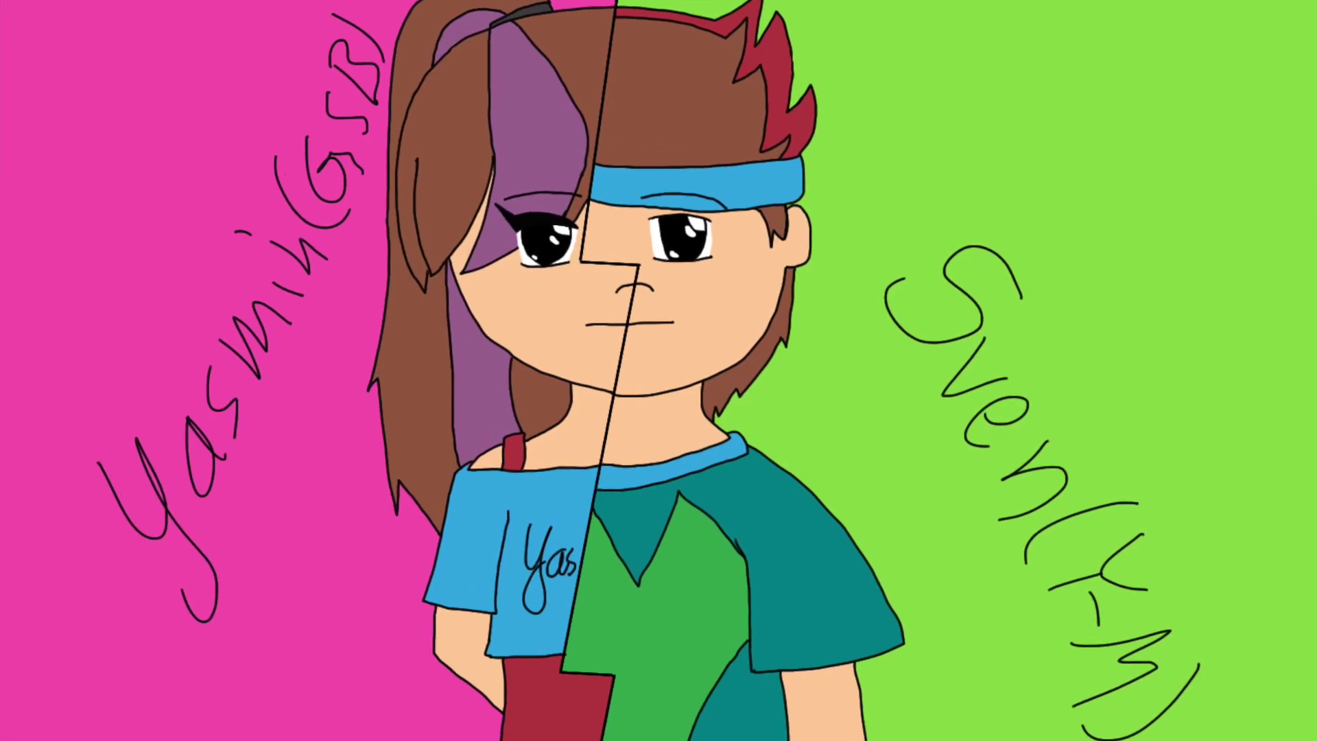